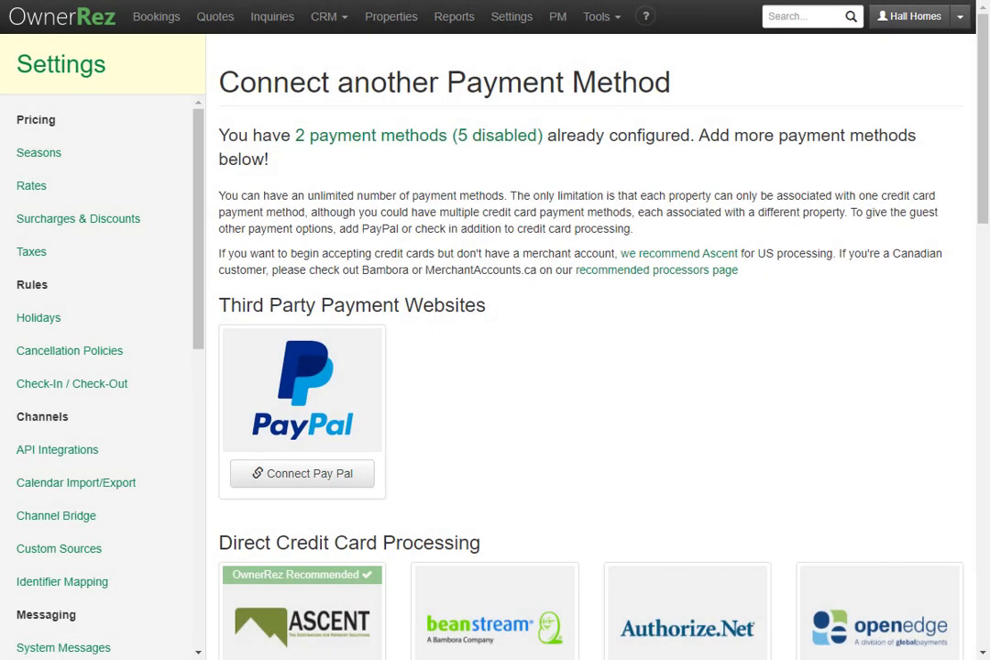
# Step: In Payment Methods settings, add another payment method and choose Connect PayPal
pyautogui.click(514, 22)
pyautogui.scroll(-9, 409, 312)
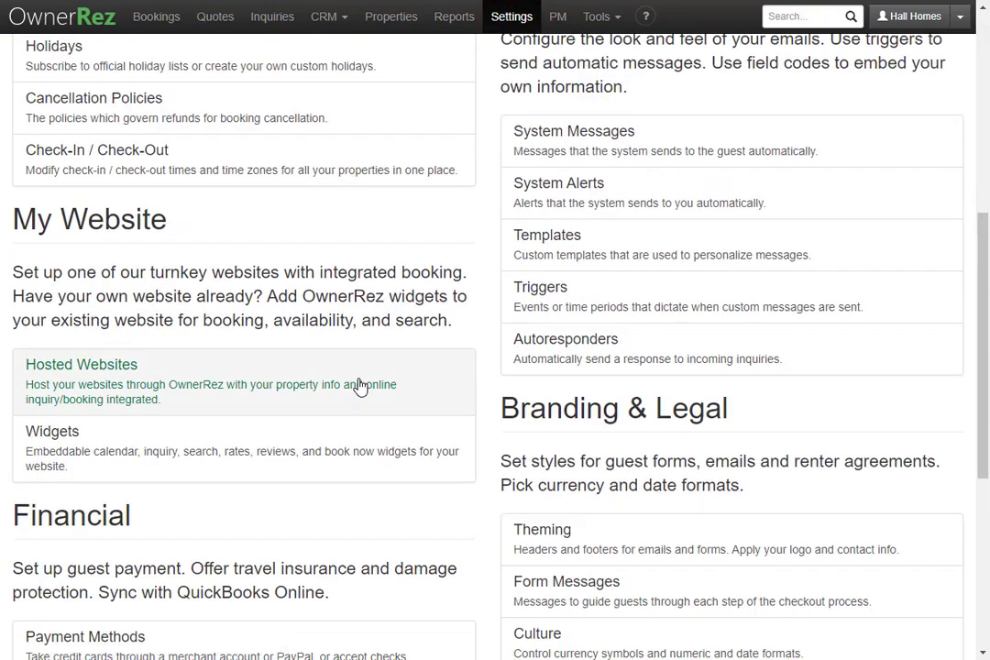
pyautogui.click(277, 313)
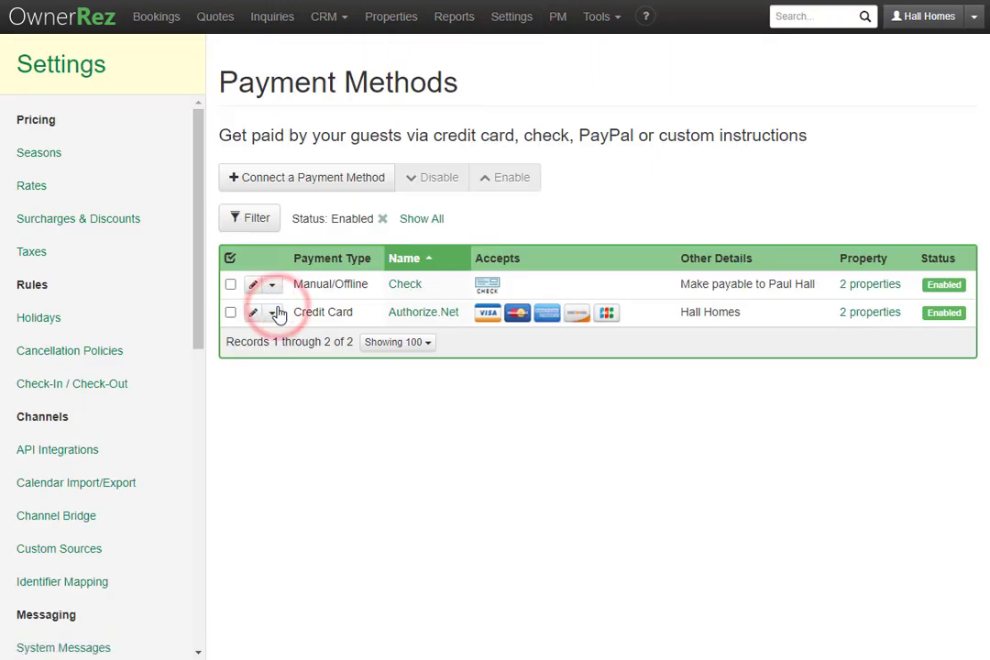
pyautogui.click(315, 181)
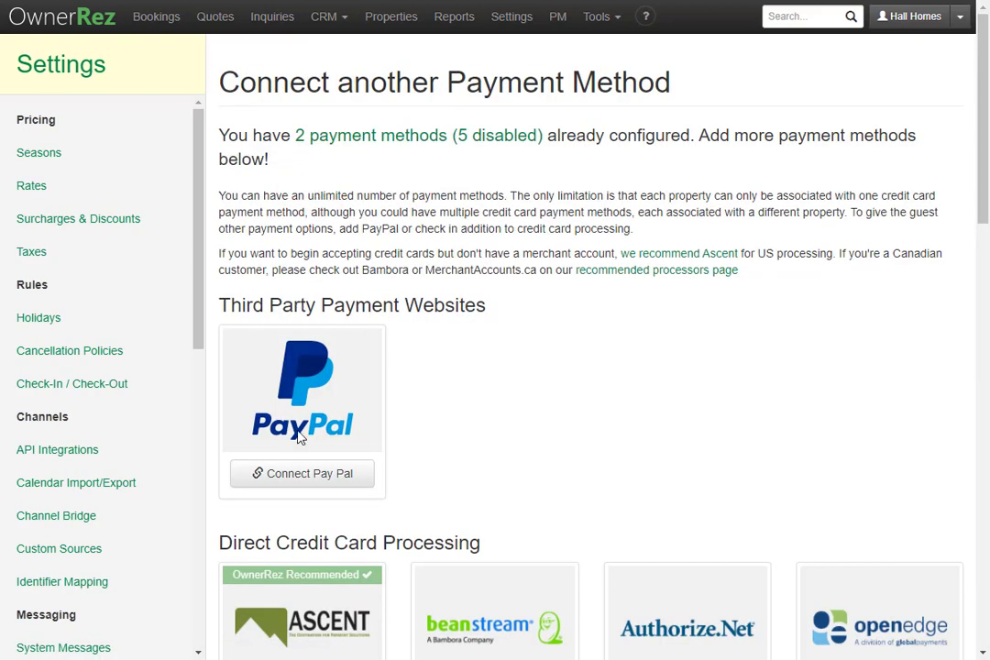
pyautogui.click(303, 475)
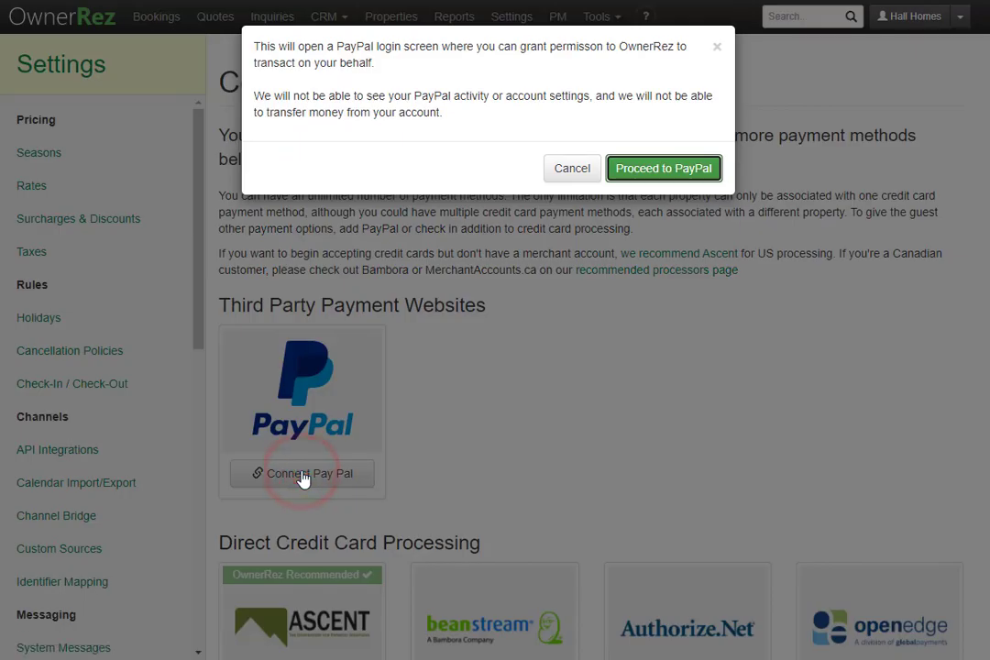
# Step: Log in to the PayPal business account and grant OwnerRez permission to transact
pyautogui.click(682, 176)
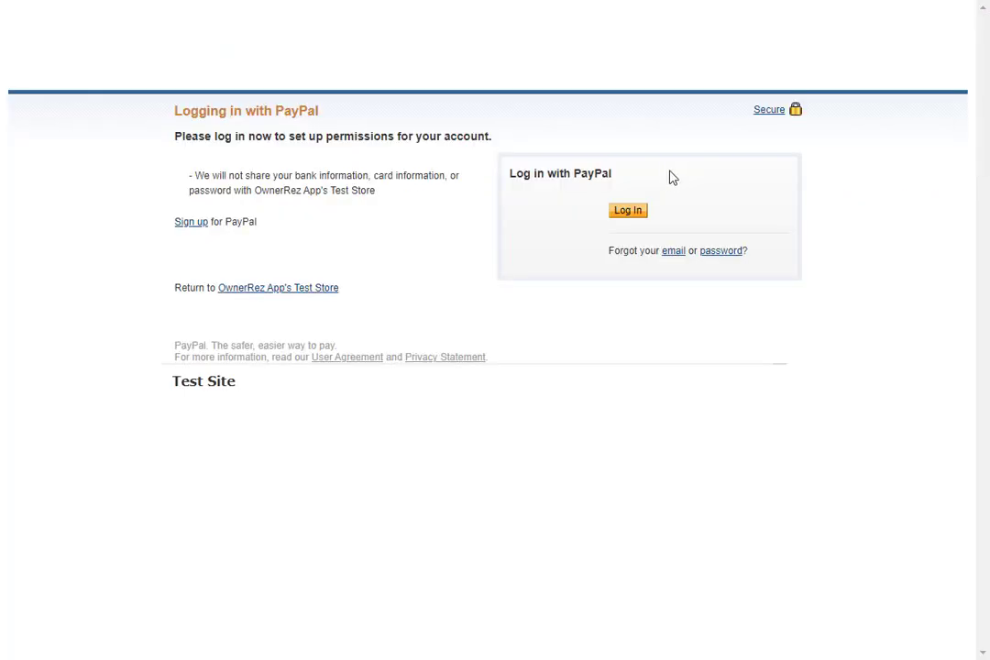
pyautogui.click(638, 210)
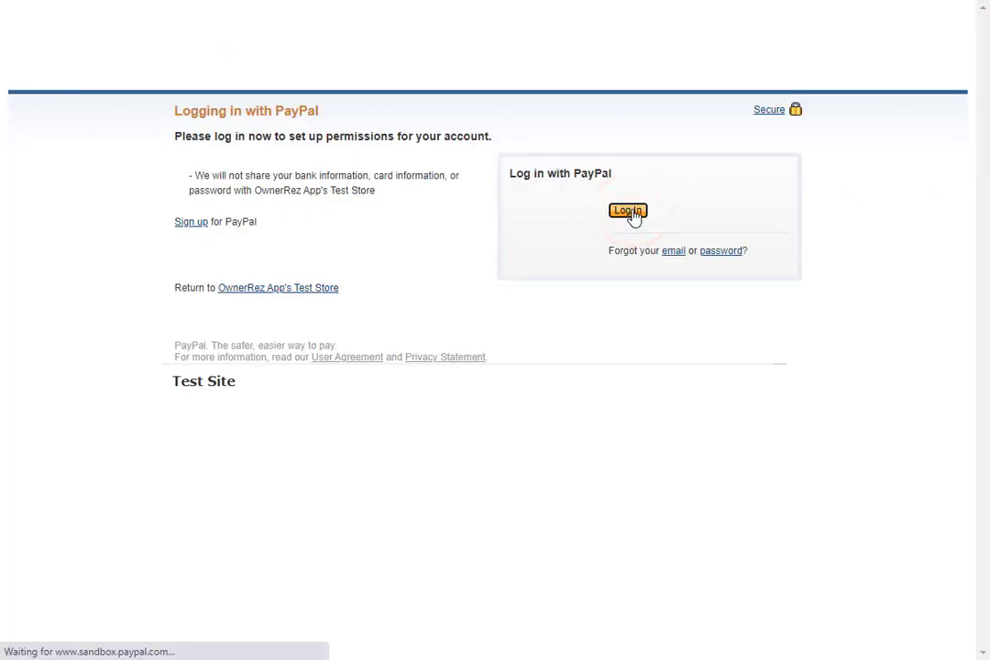
pyautogui.click(522, 248)
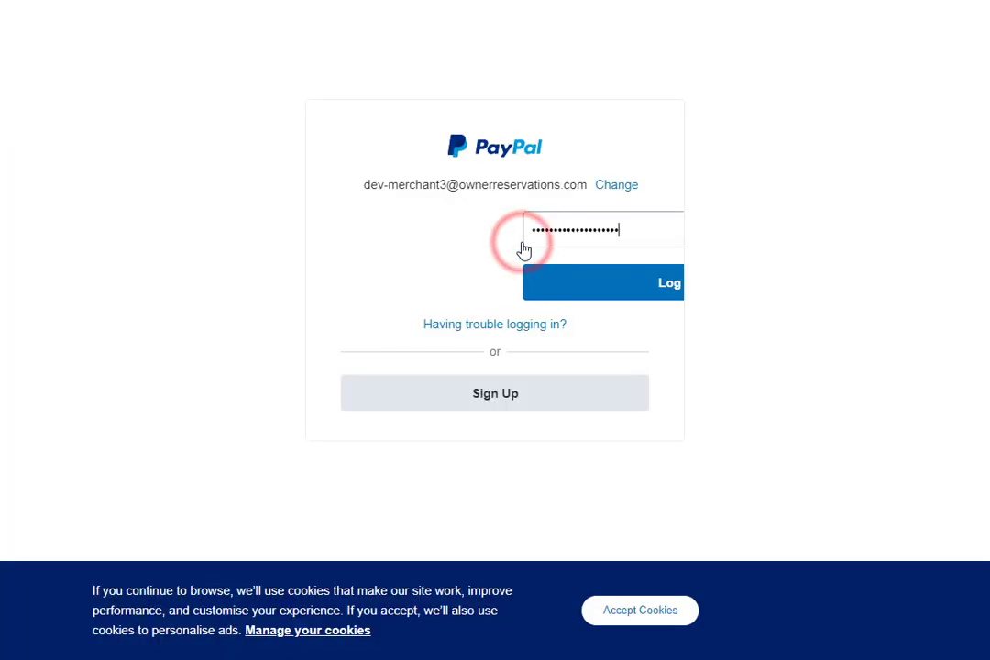
pyautogui.click(511, 284)
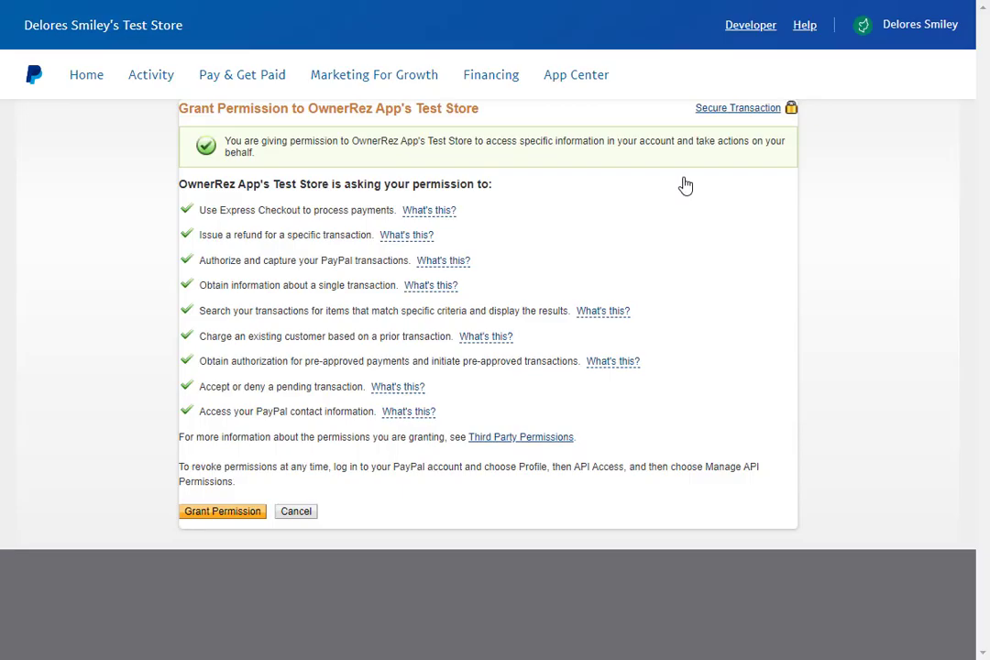
pyautogui.click(222, 513)
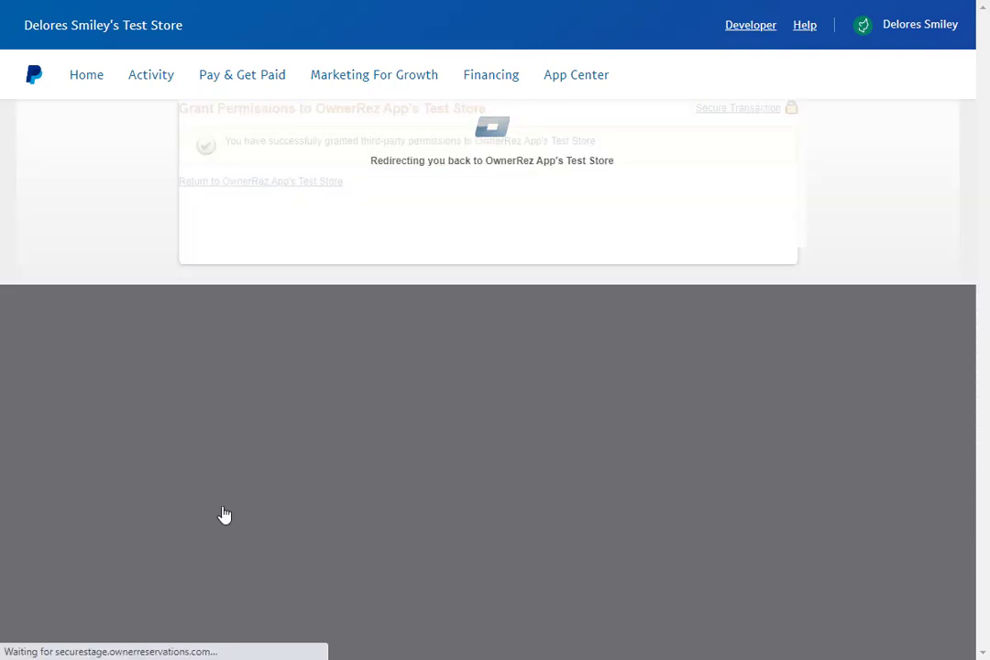
pyautogui.scroll(-2, 222, 510)
# Step: In PayPal's business information settings, edit the details and select the short statement name
pyautogui.scroll(-1, 223, 508)
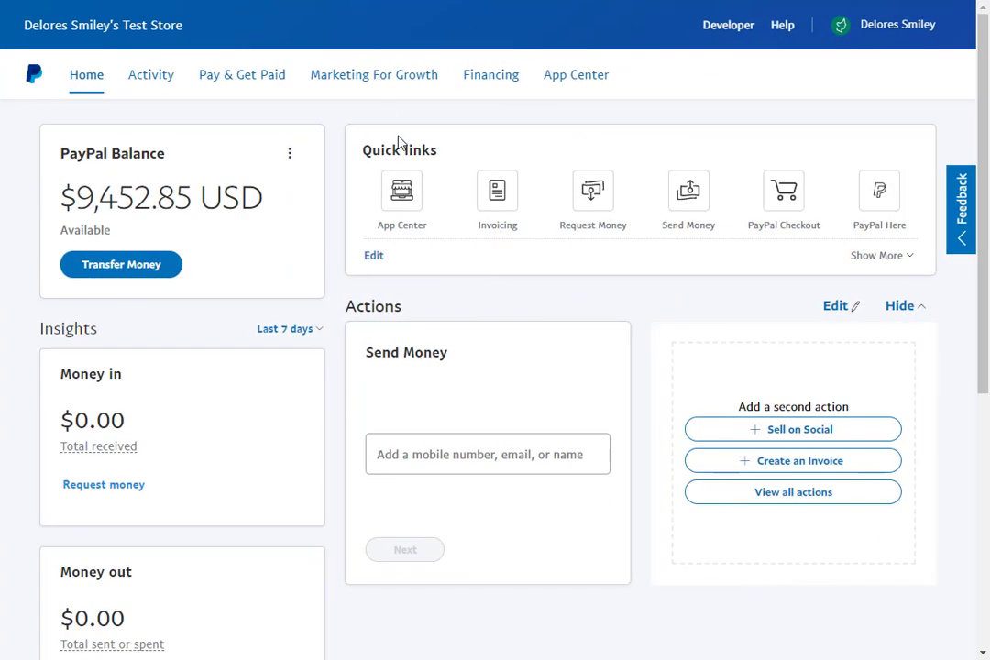
pyautogui.click(916, 26)
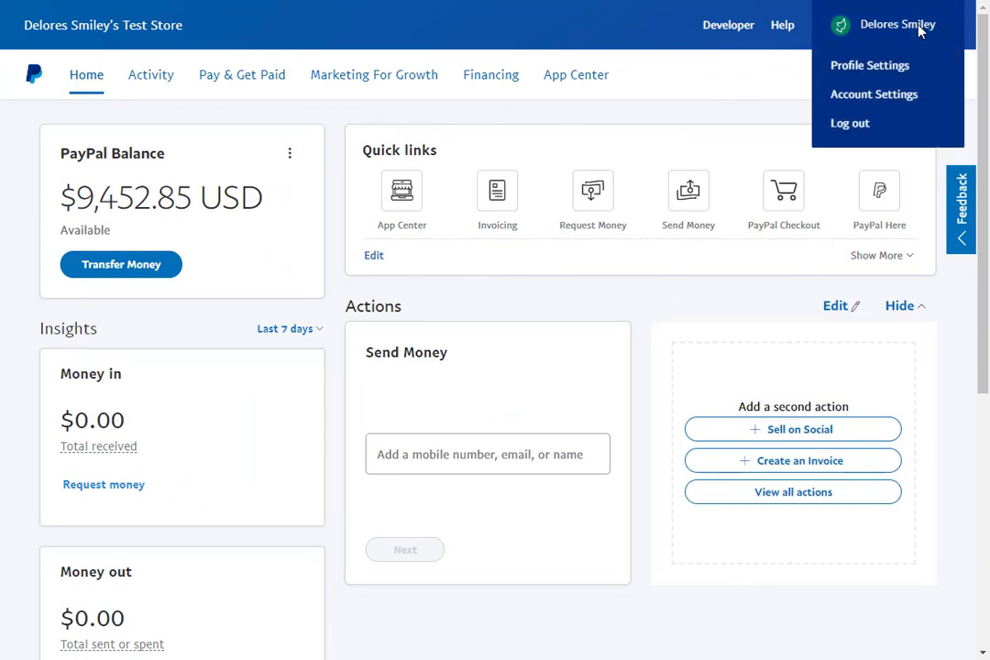
pyautogui.click(906, 97)
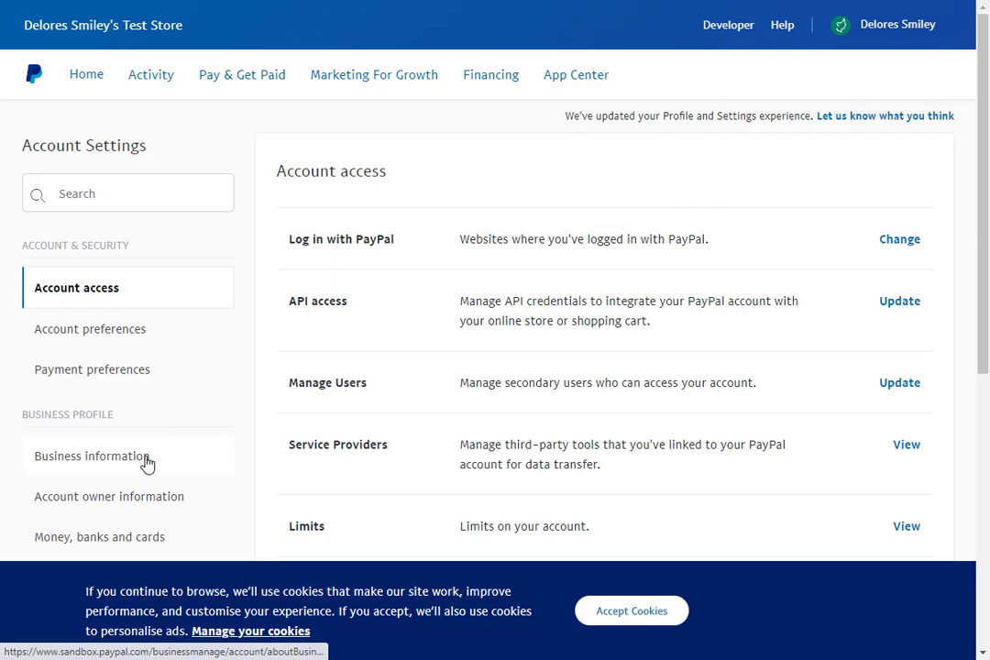
pyautogui.click(182, 450)
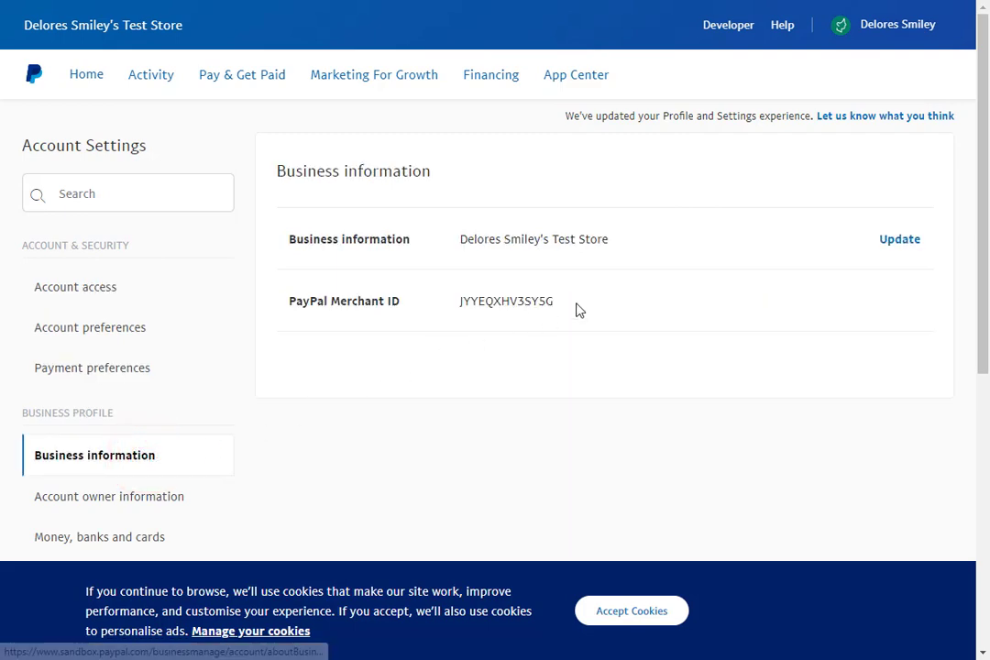
pyautogui.click(902, 248)
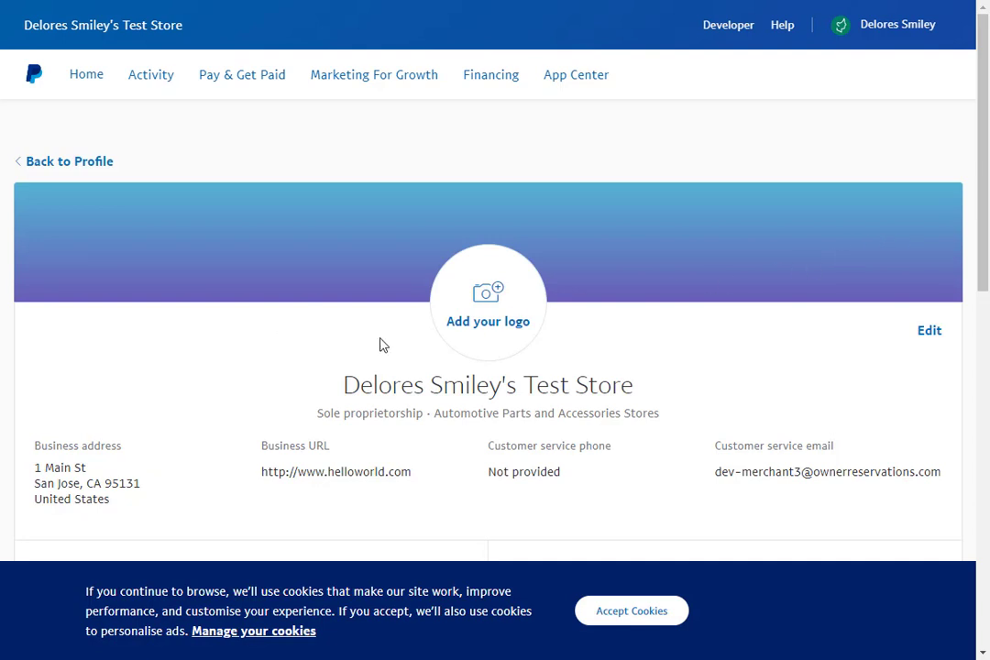
pyautogui.scroll(-3, 325, 366)
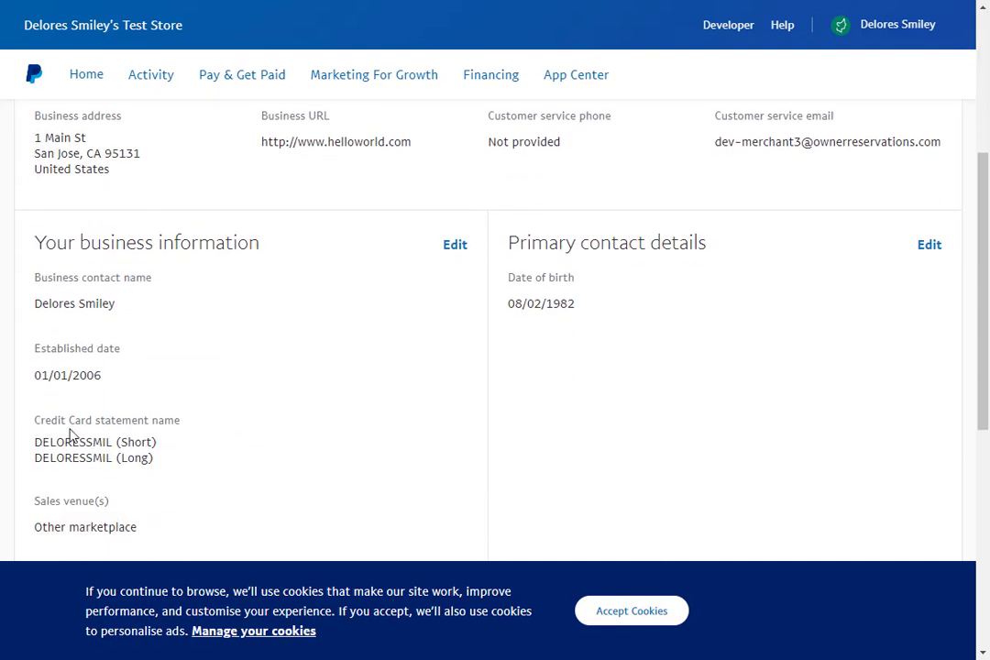
pyautogui.click(452, 245)
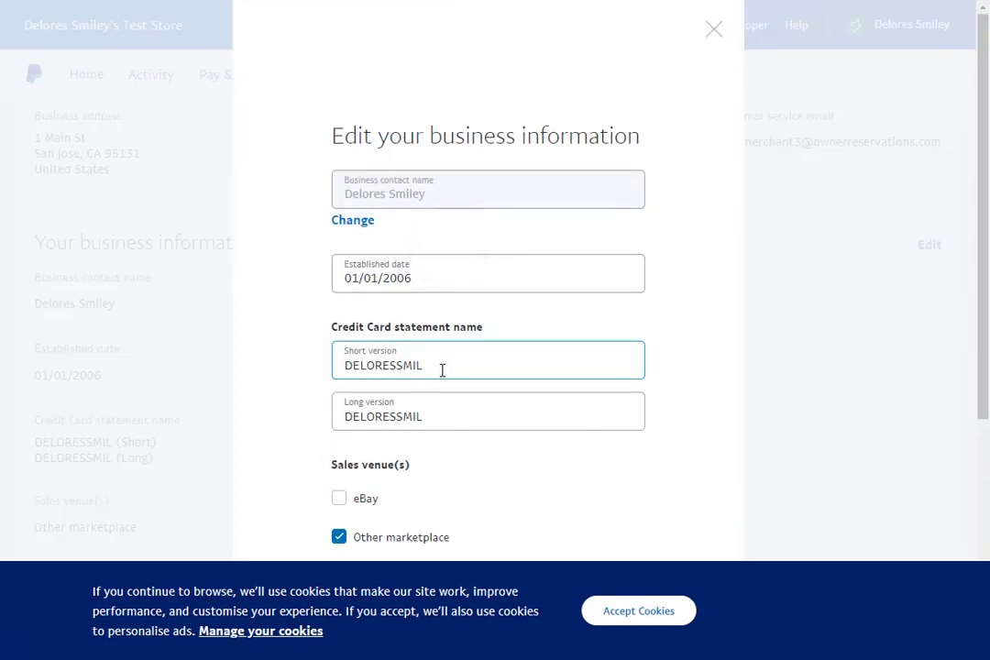
pyautogui.moveTo(441, 368); pyautogui.dragTo(316, 368)
pyautogui.hotkey('ctrl', 'c')
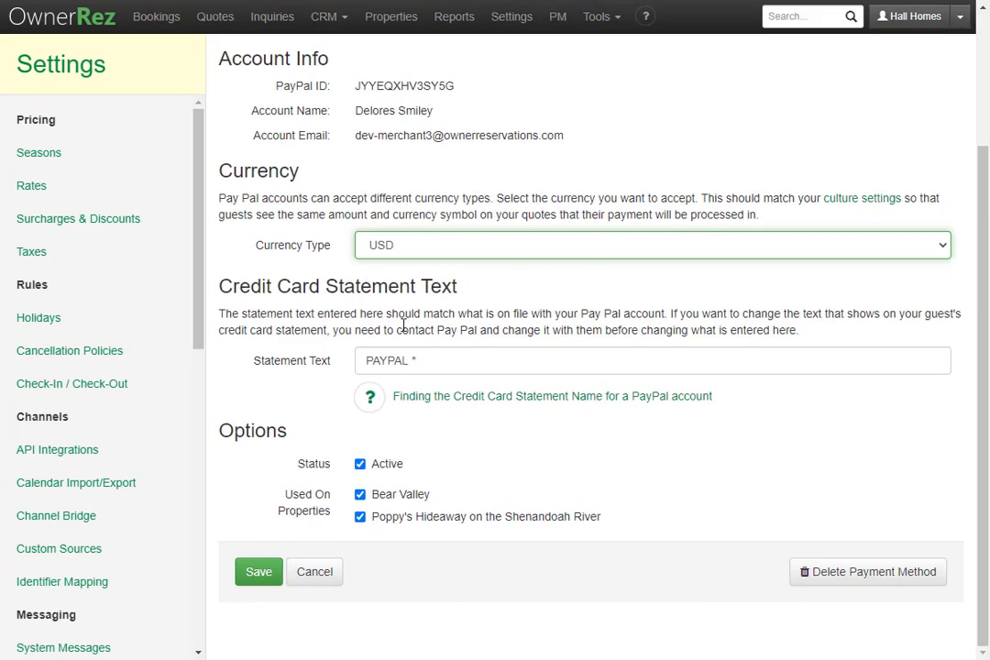
# Step: Paste the statement name after 'PAYPAL *' in Statement Text and save the PayPal method
pyautogui.click(448, 360)
pyautogui.hotkey('ctrl', 'v')
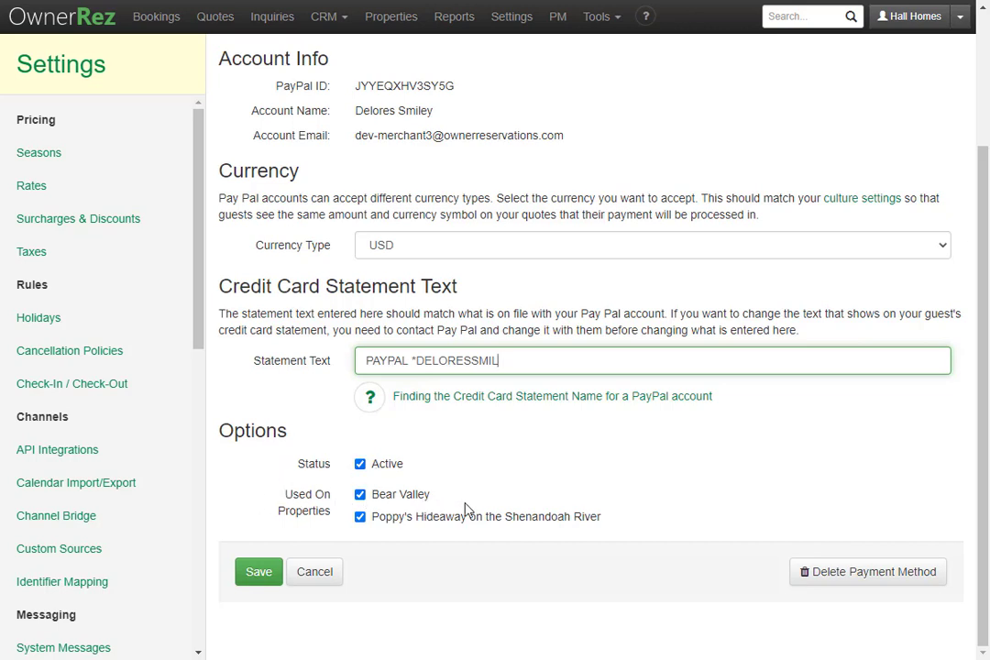
pyautogui.click(259, 570)
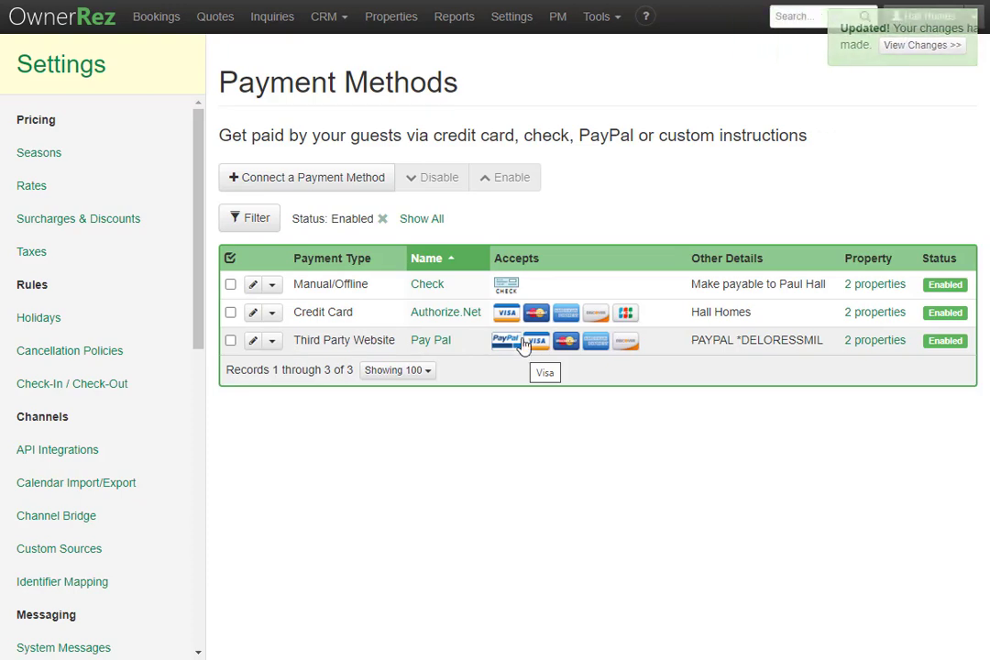
pyautogui.click(510, 21)
# Step: Open the booking form on the test version of the hosted website
pyautogui.scroll(-5, 298, 307)
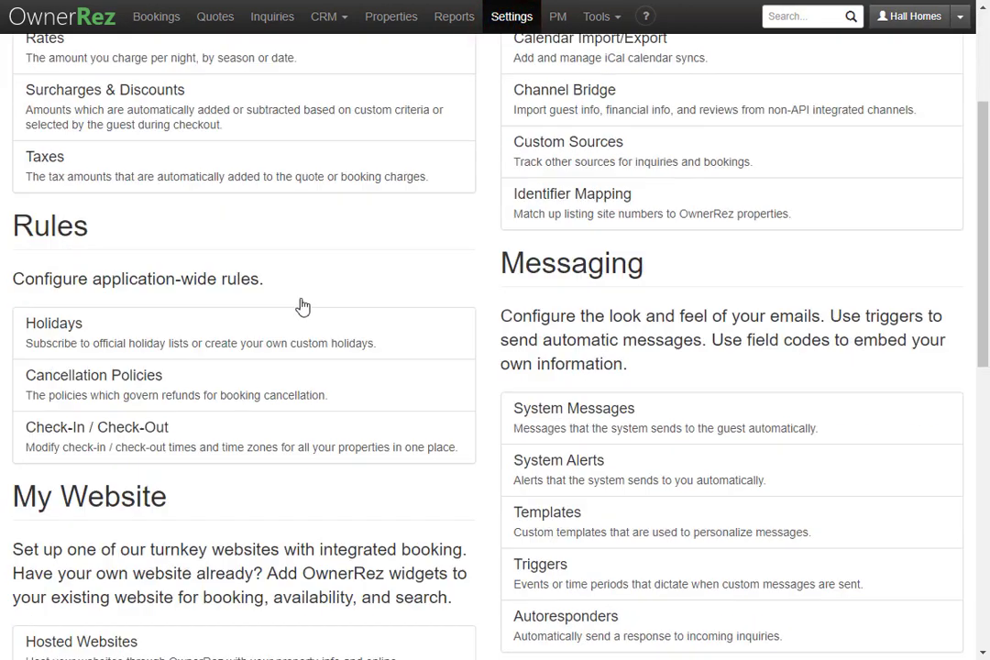
pyautogui.click(248, 373)
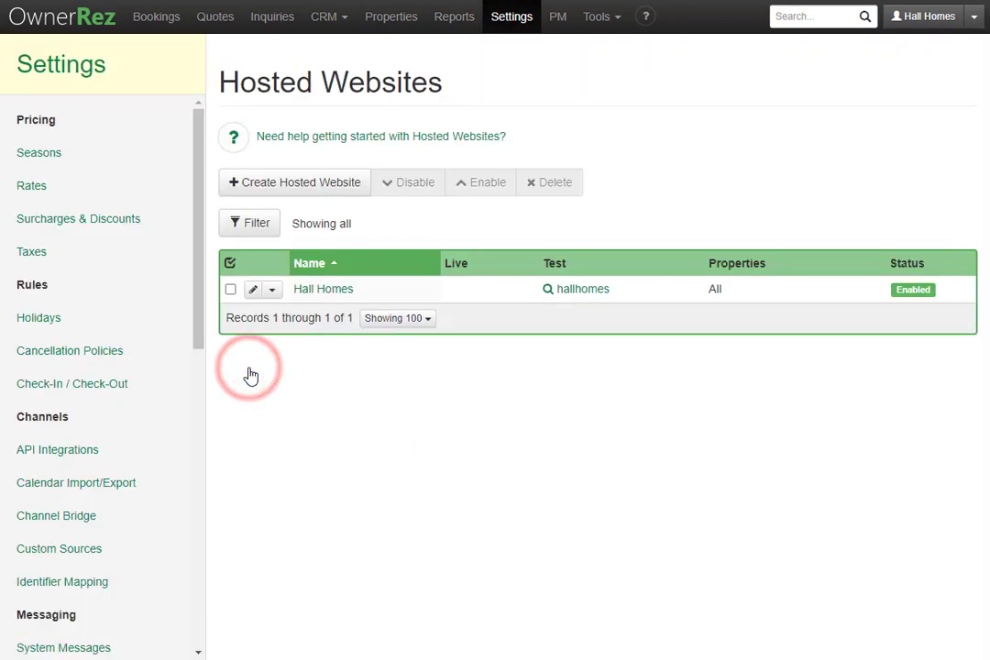
pyautogui.click(587, 288)
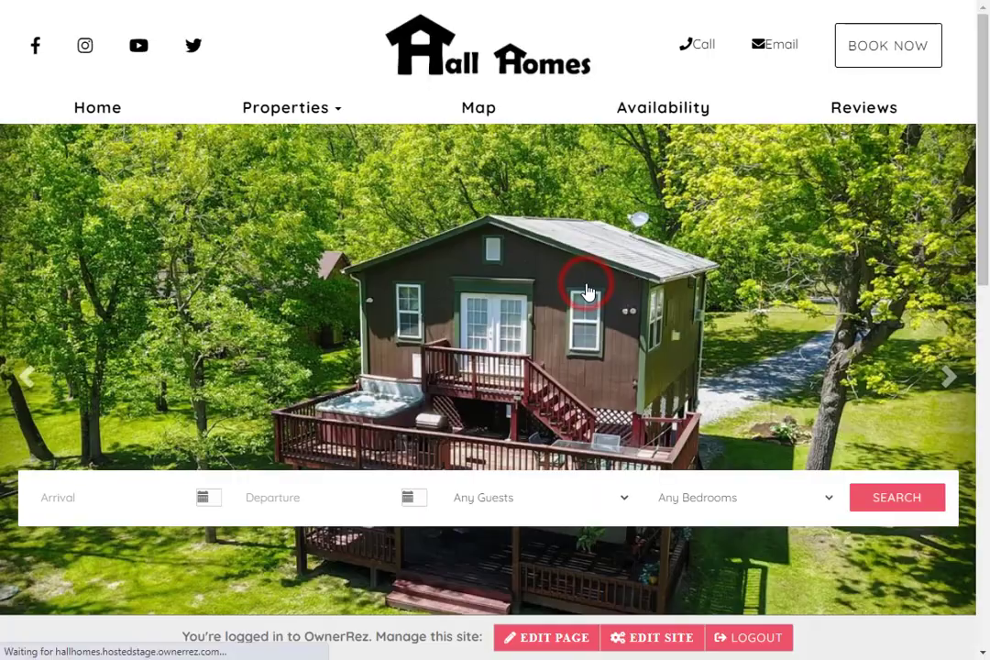
pyautogui.click(895, 45)
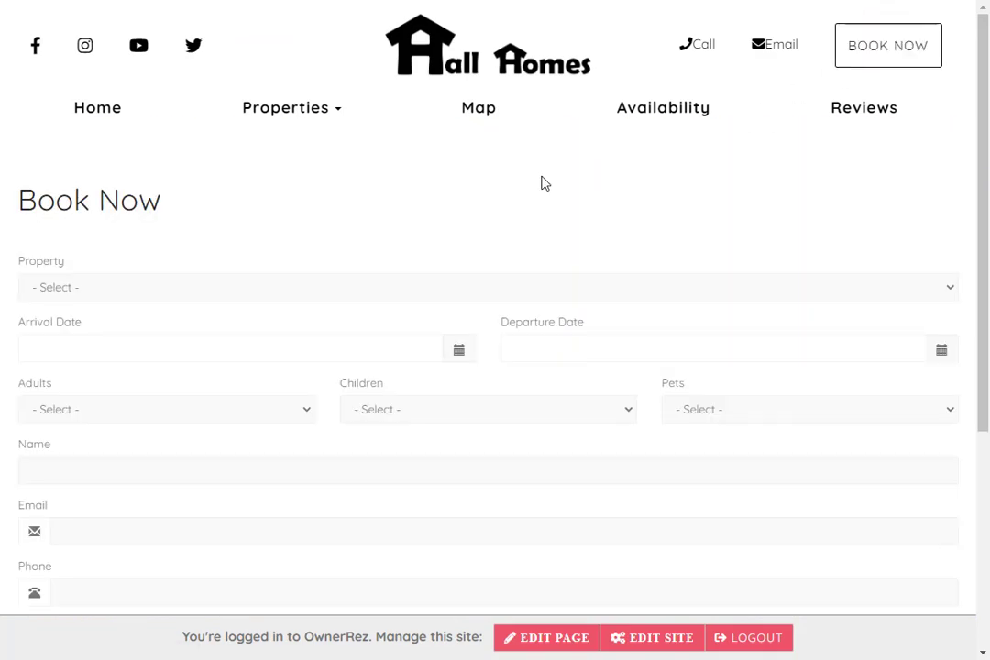
pyautogui.scroll(-2, 233, 311)
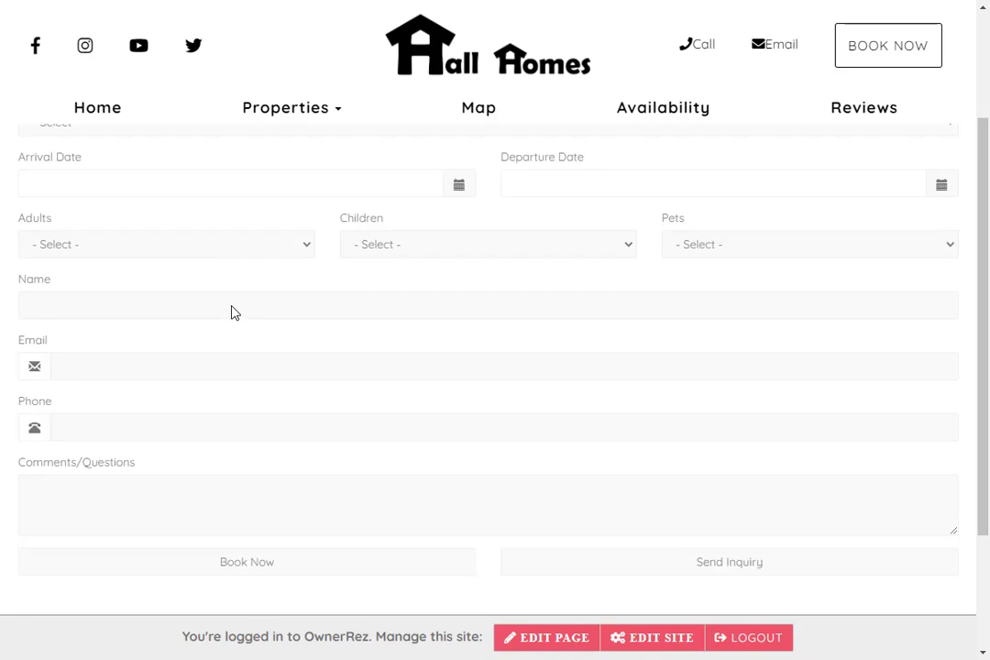
# Step: Choose Bear Valley with arrival January 7 and departure January 14, 2021
pyautogui.click(261, 122)
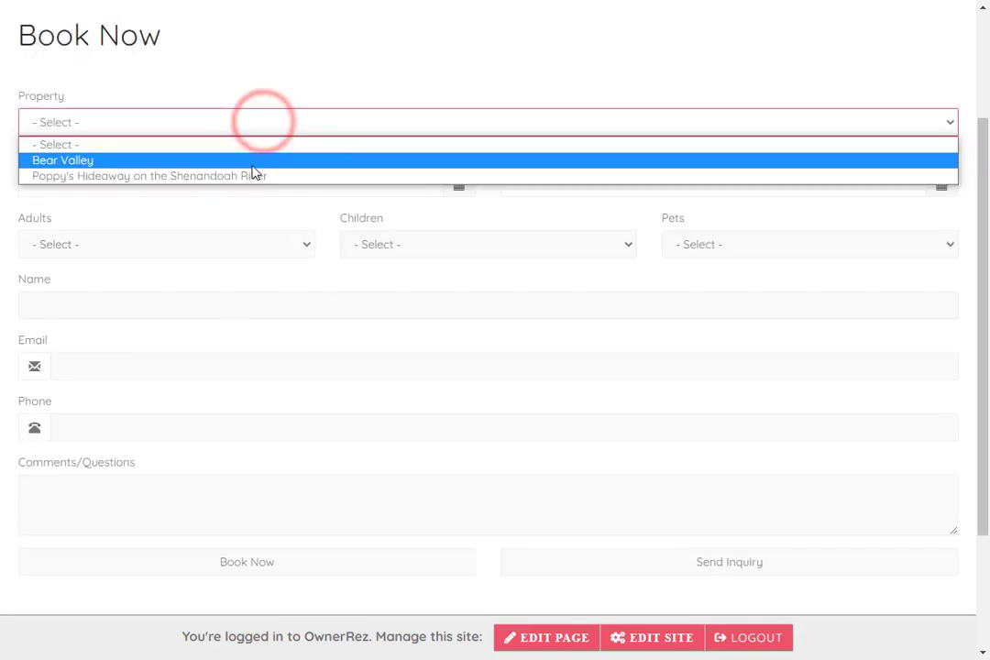
pyautogui.click(253, 161)
pyautogui.click(458, 185)
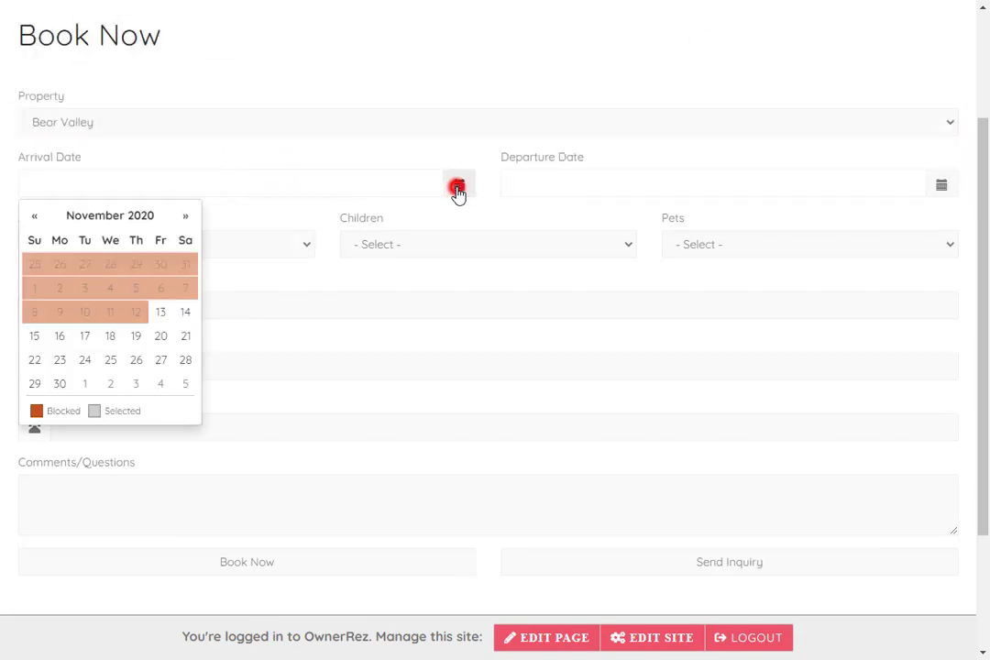
pyautogui.click(191, 220)
pyautogui.click(191, 220)
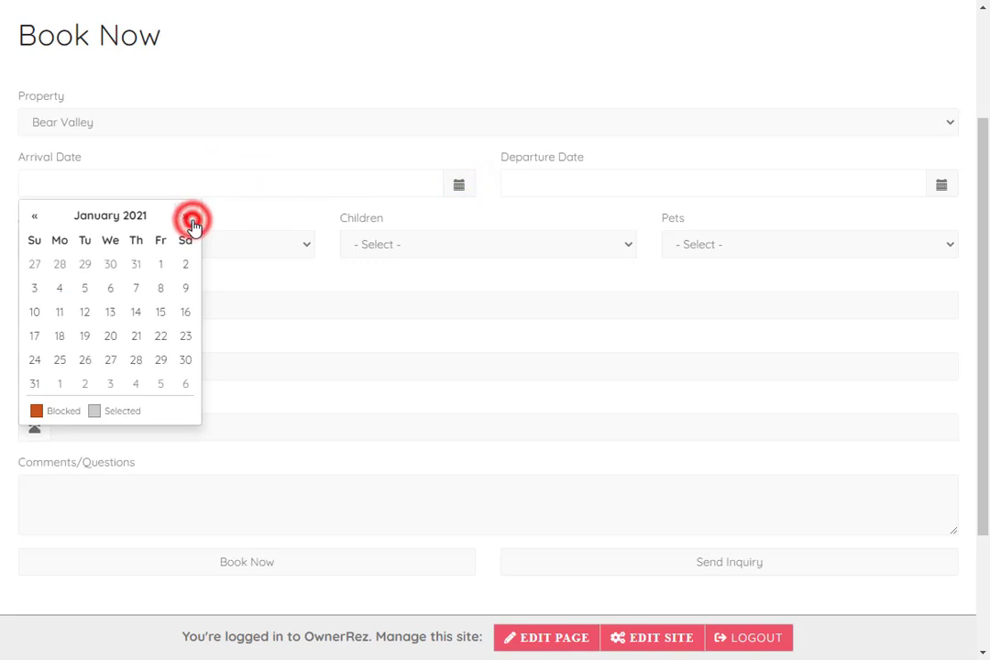
pyautogui.click(136, 289)
pyautogui.click(618, 313)
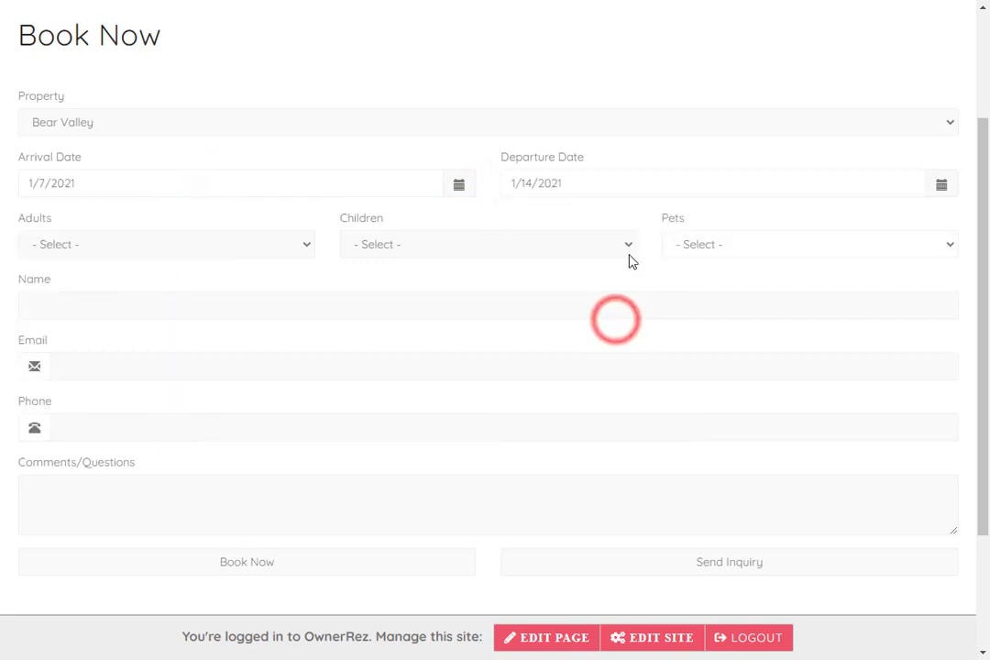
# Step: Set 2 adults, review the $2,310.00 charge breakdown, and submit the booking request
pyautogui.click(293, 243)
pyautogui.click(280, 298)
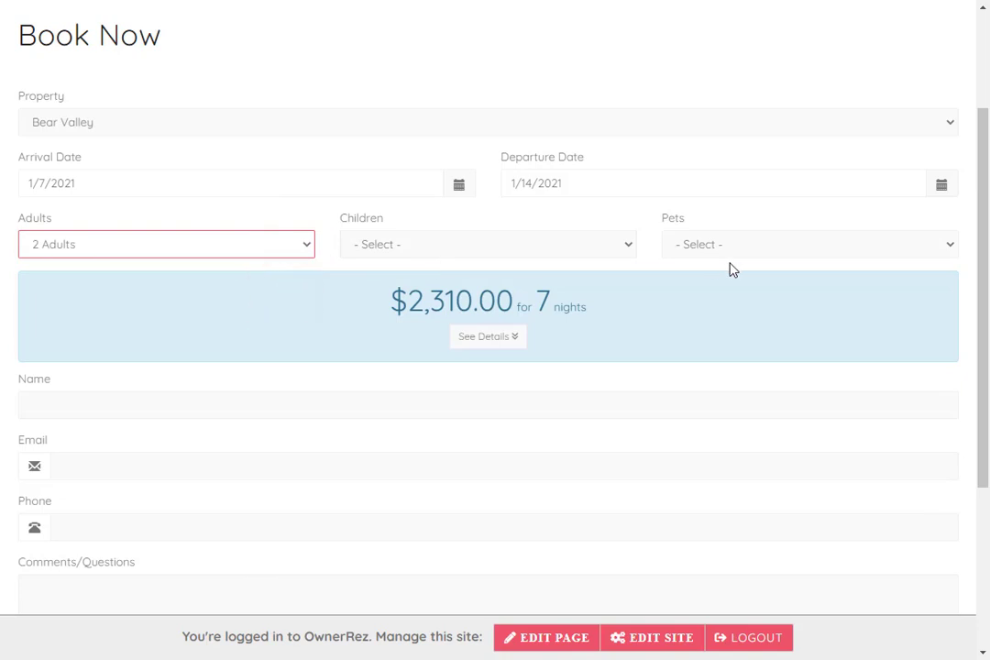
pyautogui.click(504, 338)
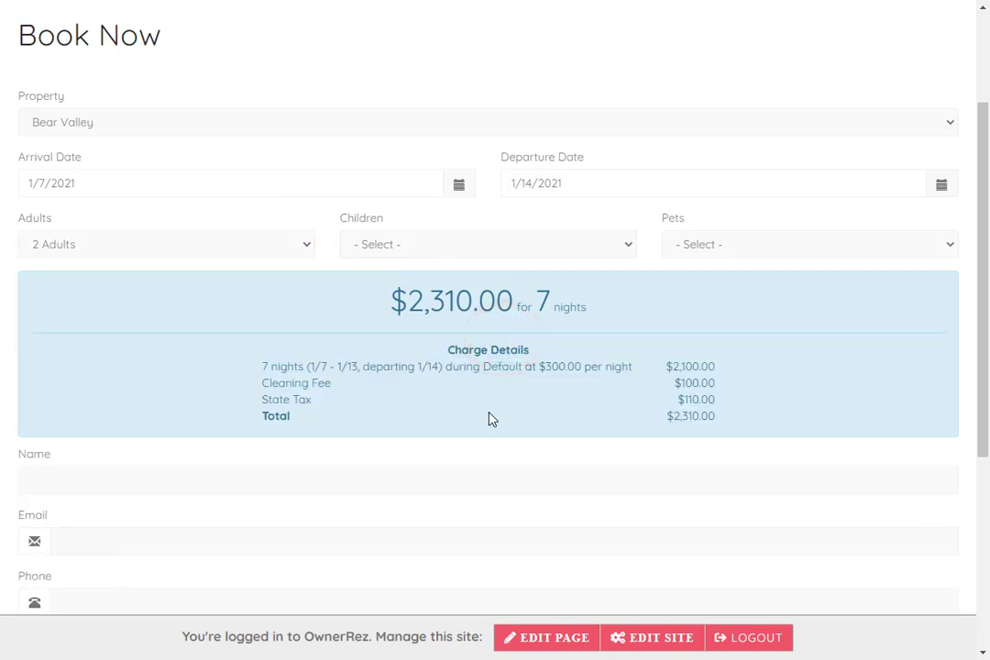
pyautogui.scroll(-3, 492, 419)
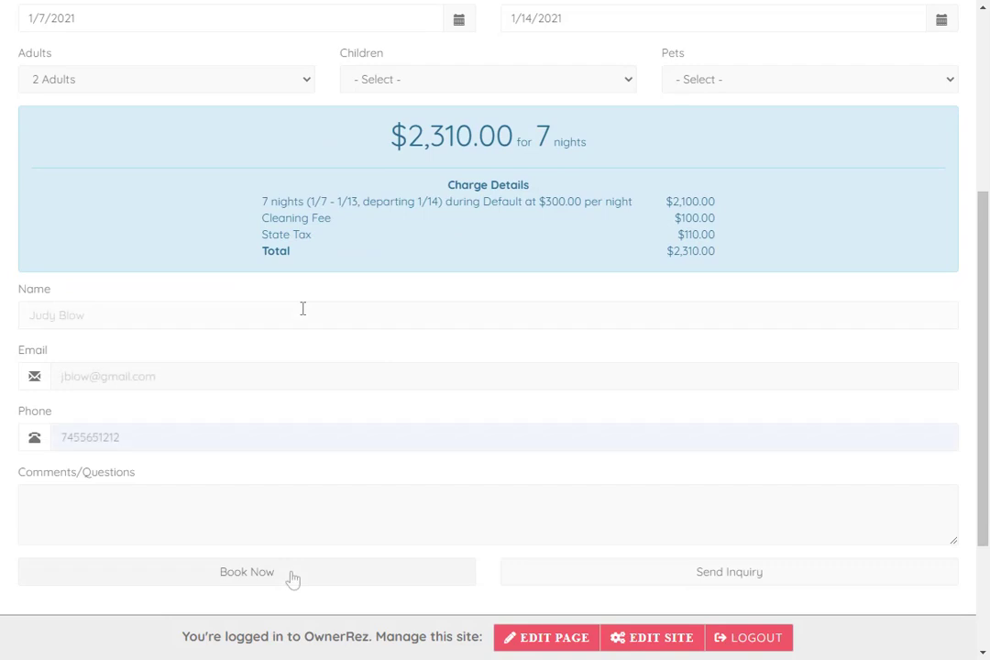
pyautogui.click(291, 576)
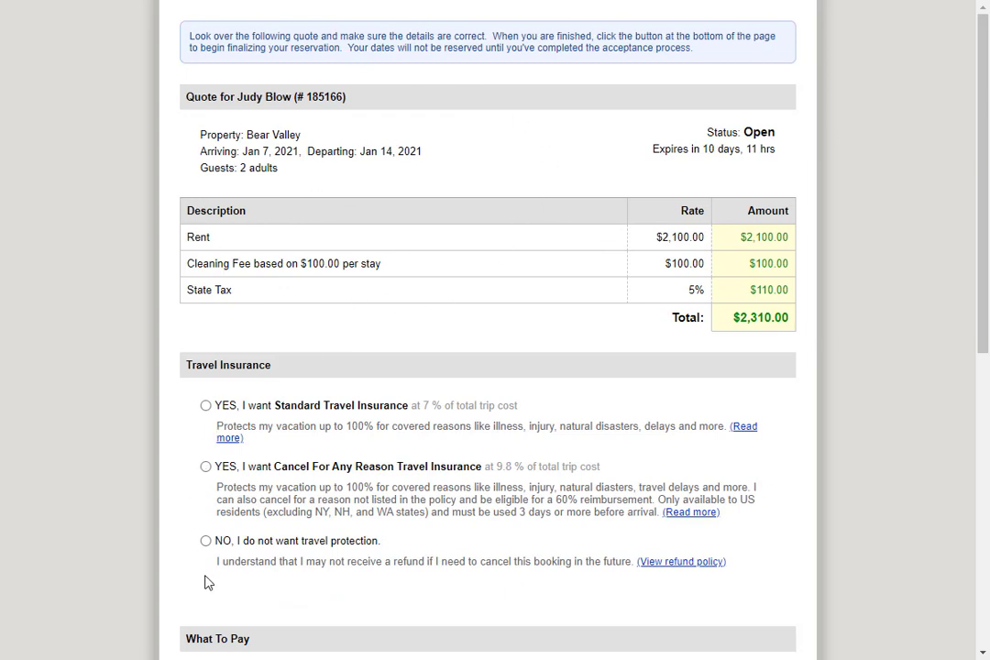
# Step: Decline travel protection on the Bear Valley quote and choose 'Looks Good! Finish Booking'
pyautogui.click(206, 541)
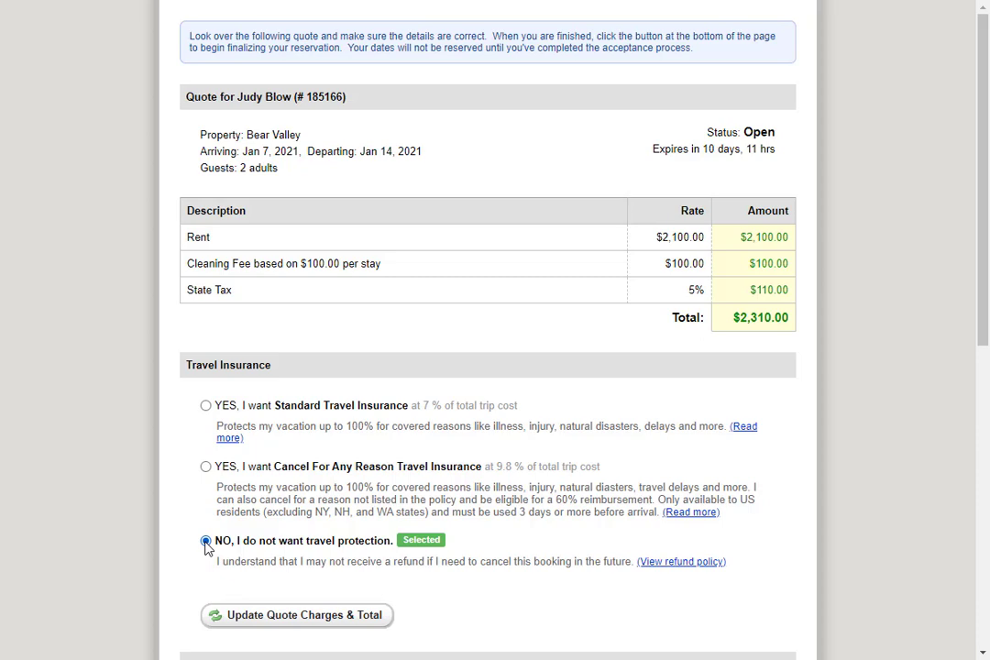
pyautogui.scroll(-5, 206, 543)
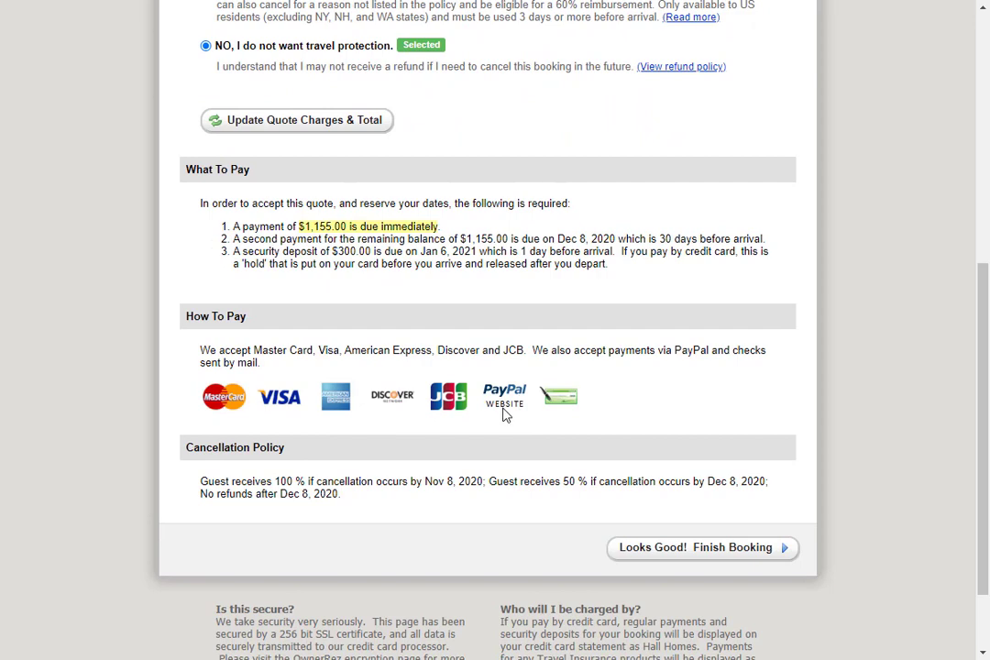
pyautogui.click(697, 548)
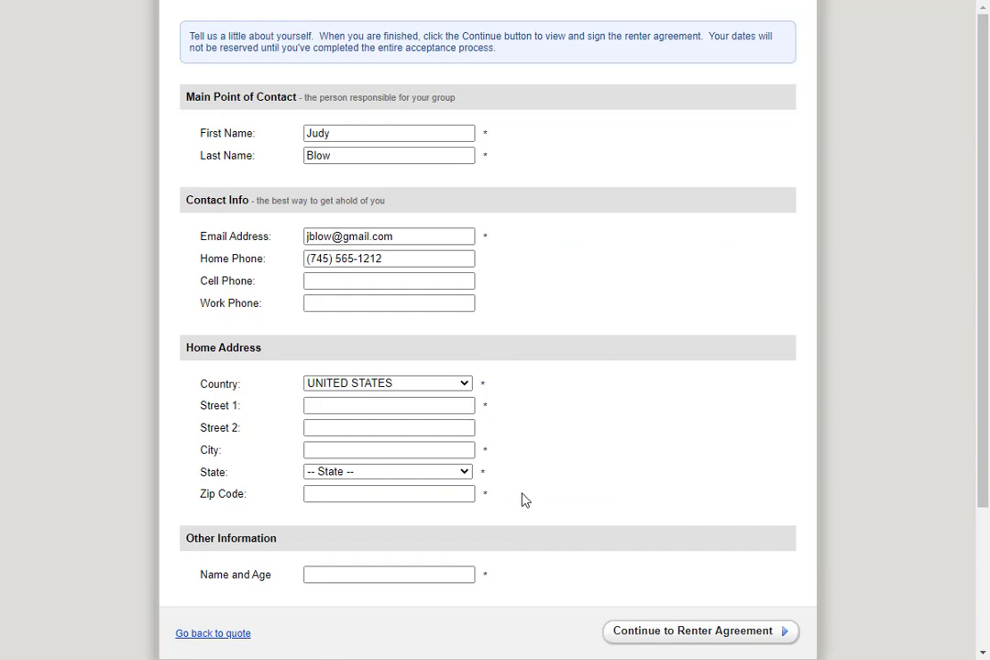
# Step: Sign the renter agreement with the guest's name and select 'I will pay now via PayPal'
pyautogui.click(757, 640)
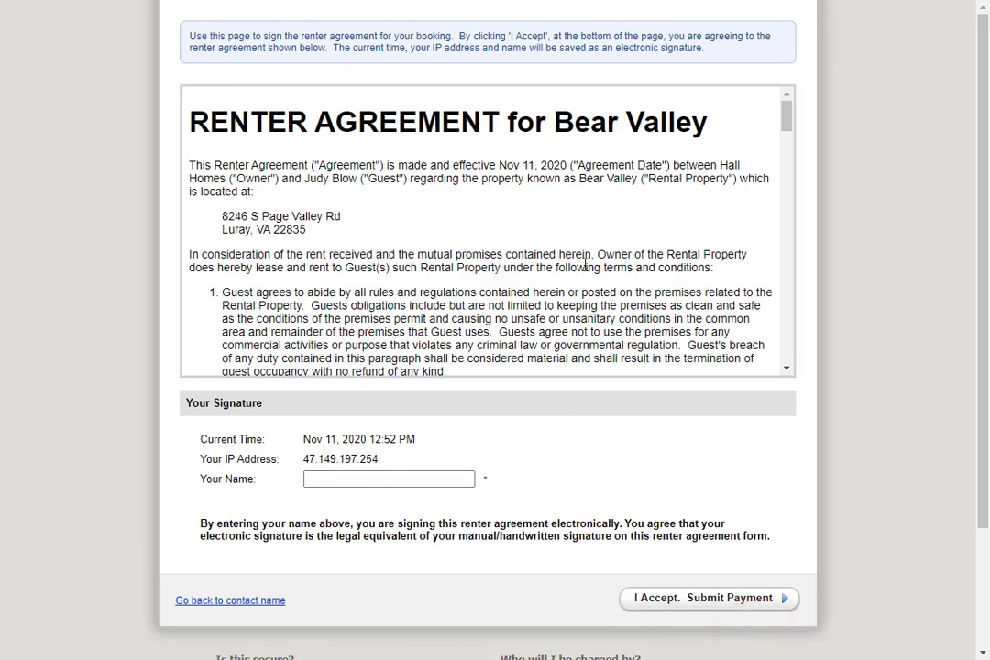
pyautogui.click(442, 476)
pyautogui.write('Judy Blow')
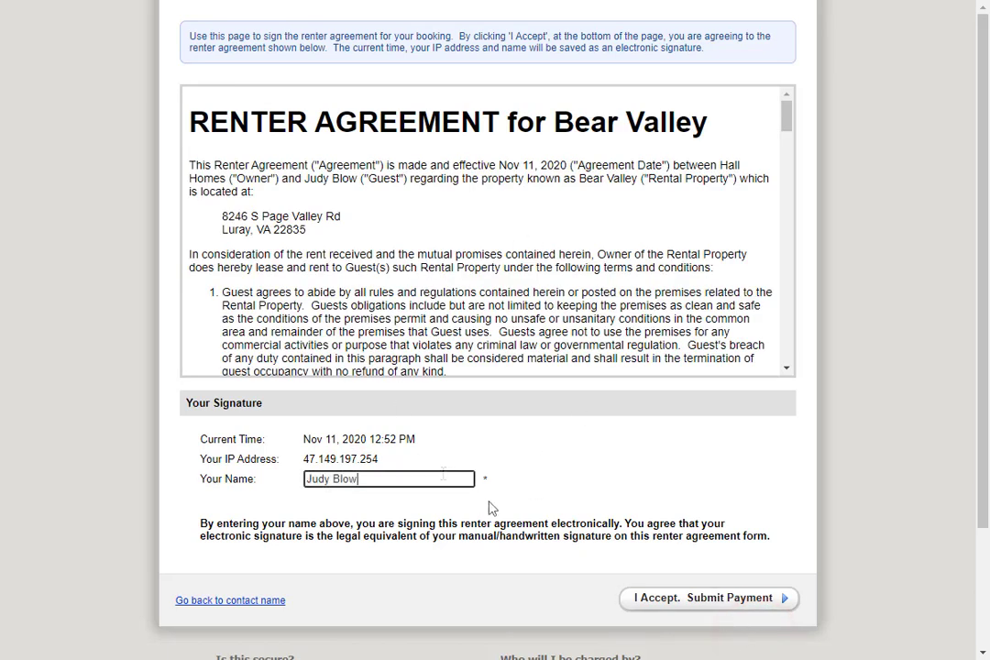
pyautogui.click(725, 607)
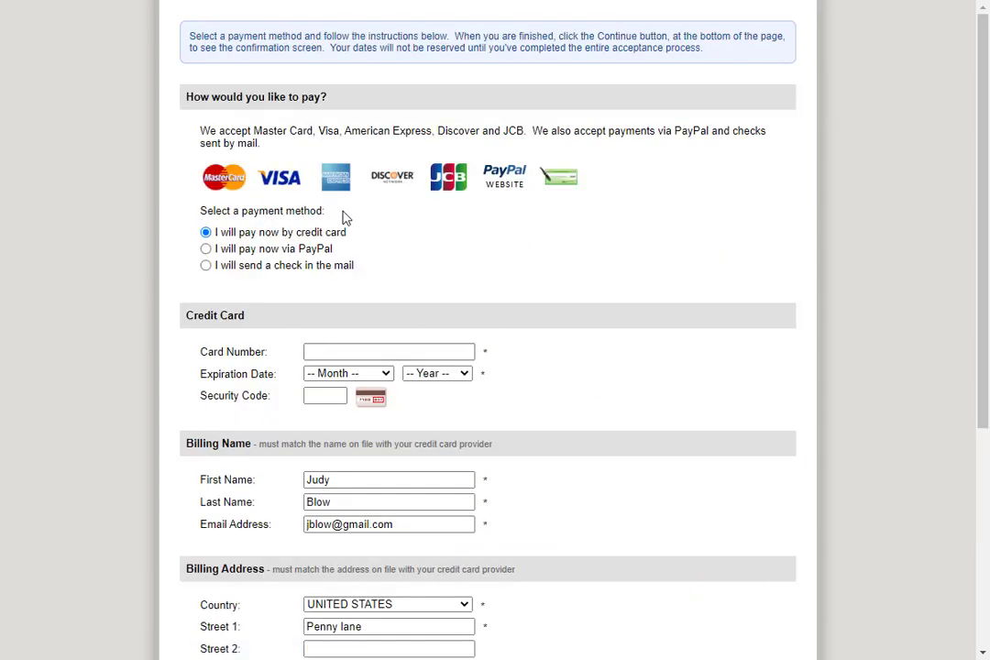
pyautogui.click(205, 249)
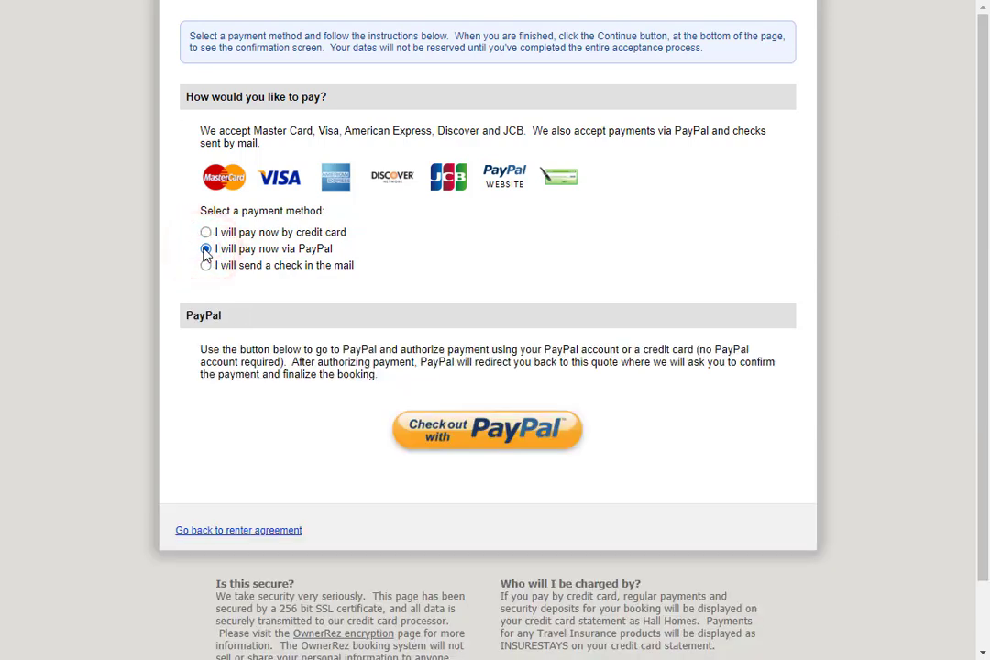
# Step: Check out with PayPal, log in to the customer account, and authorize payment from Balance
pyautogui.click(527, 441)
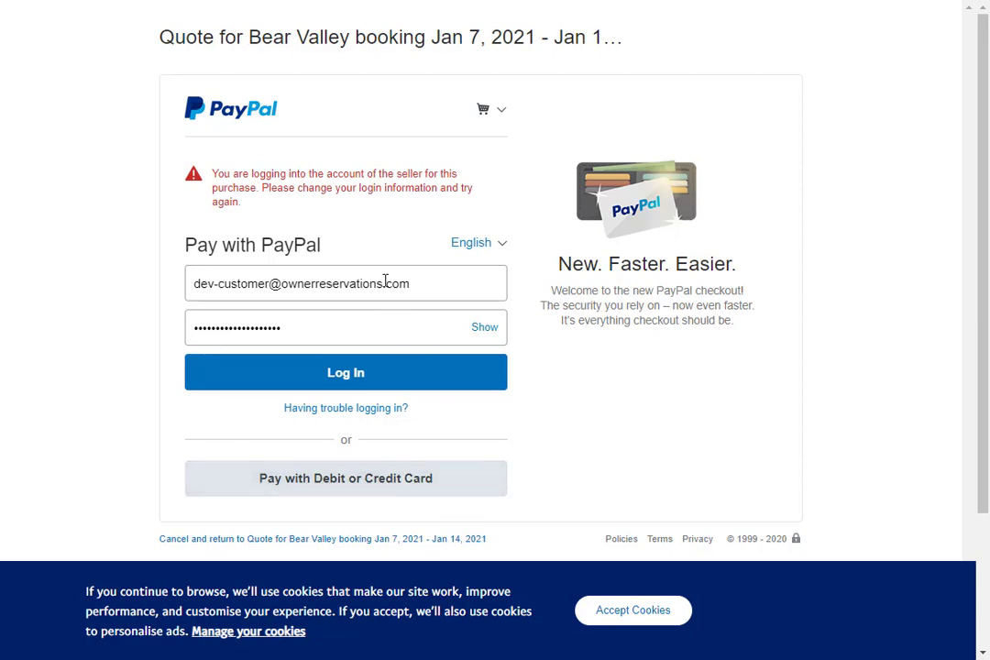
pyautogui.click(380, 373)
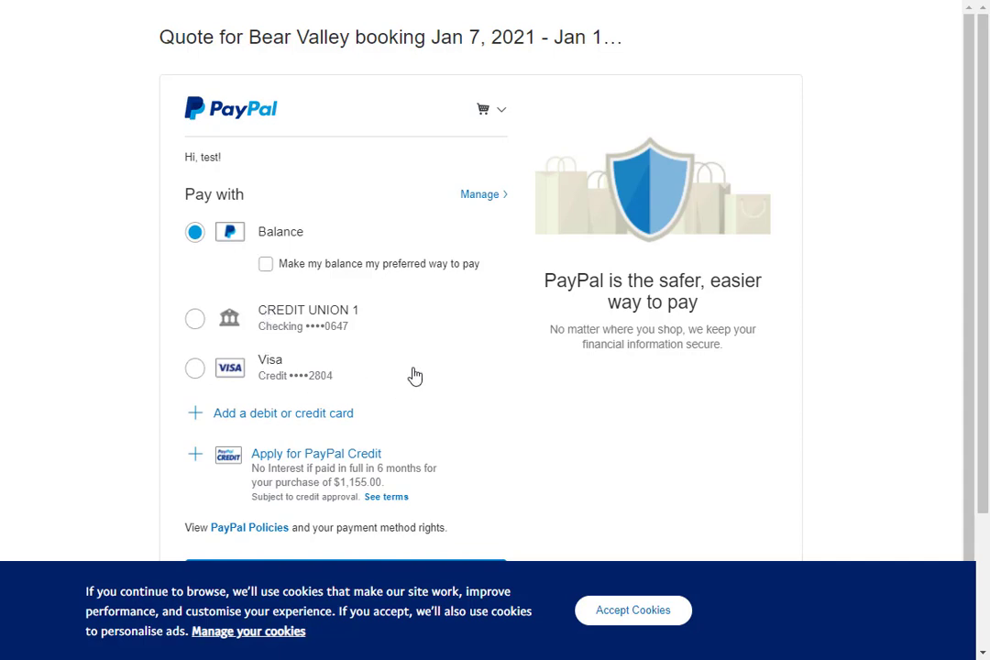
pyautogui.scroll(-1, 295, 240)
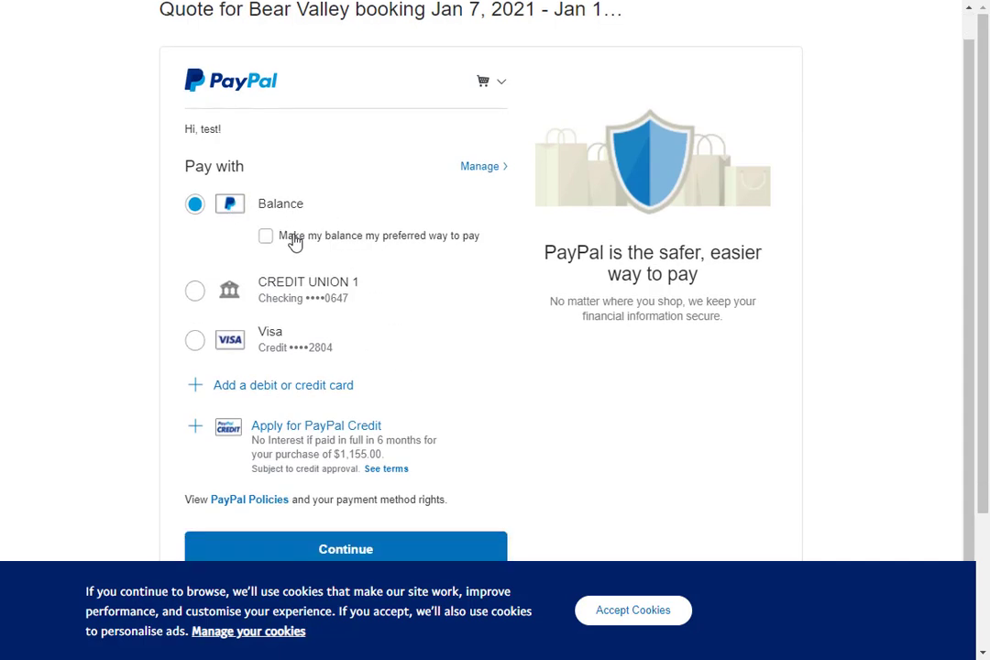
pyautogui.click(382, 548)
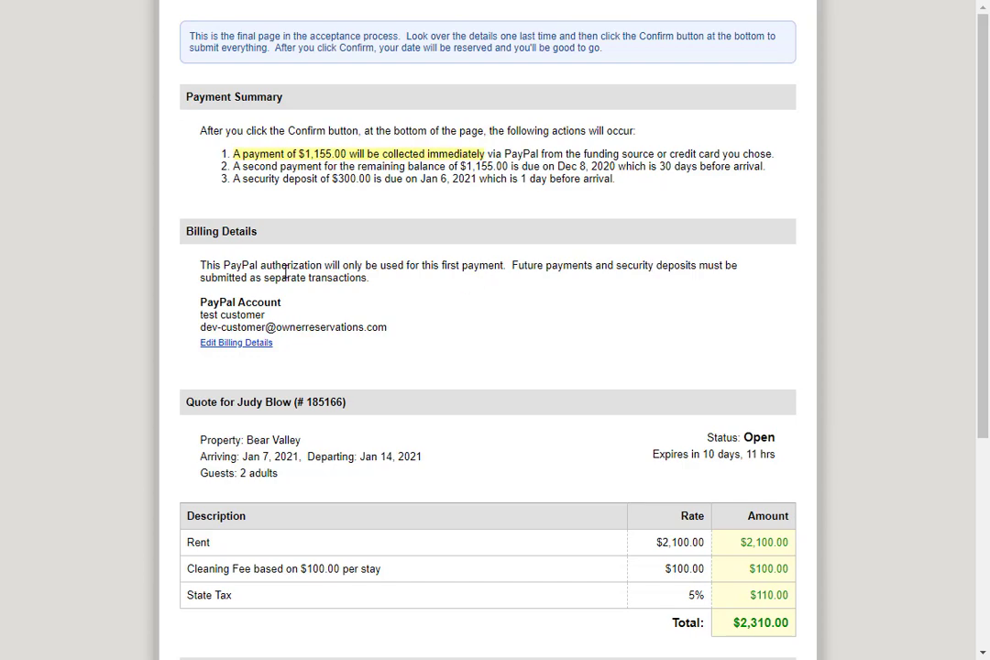
# Step: Confirm and finalize the Bear Valley booking to collect the $1,155.00 payment
pyautogui.scroll(-5, 285, 271)
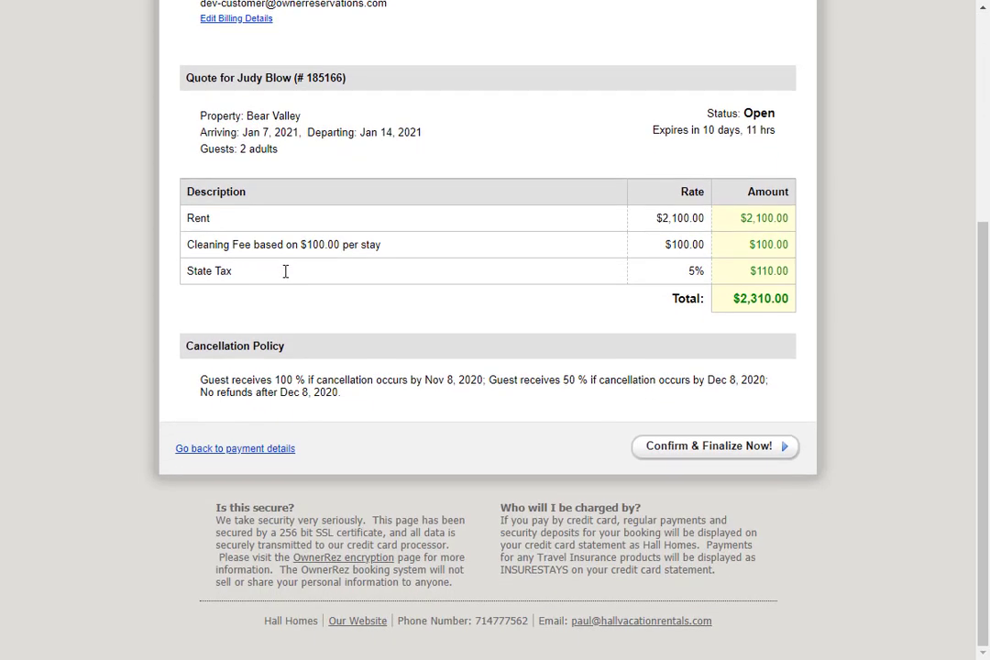
pyautogui.click(706, 449)
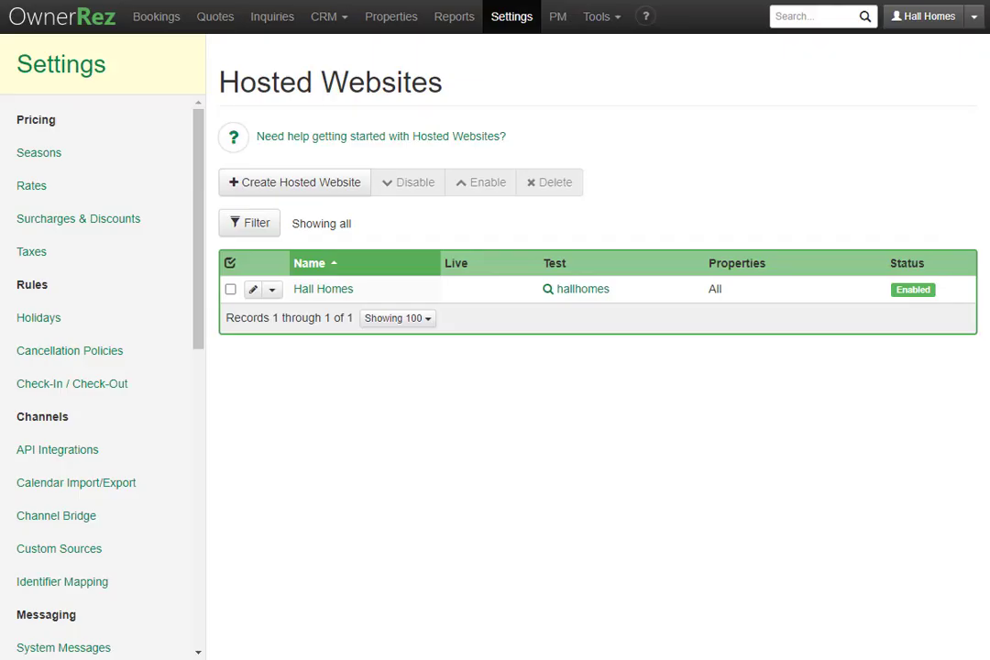
# Step: Open the January 2021 Bear Valley booking from the bookings calendar and view its Transactions
pyautogui.click(176, 24)
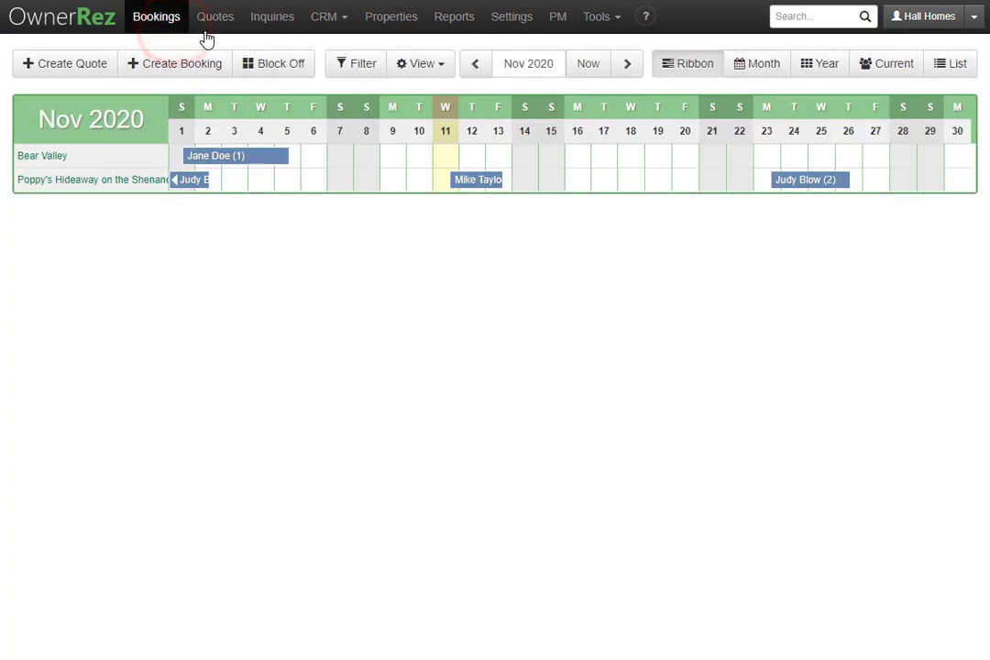
pyautogui.click(625, 66)
pyautogui.click(625, 66)
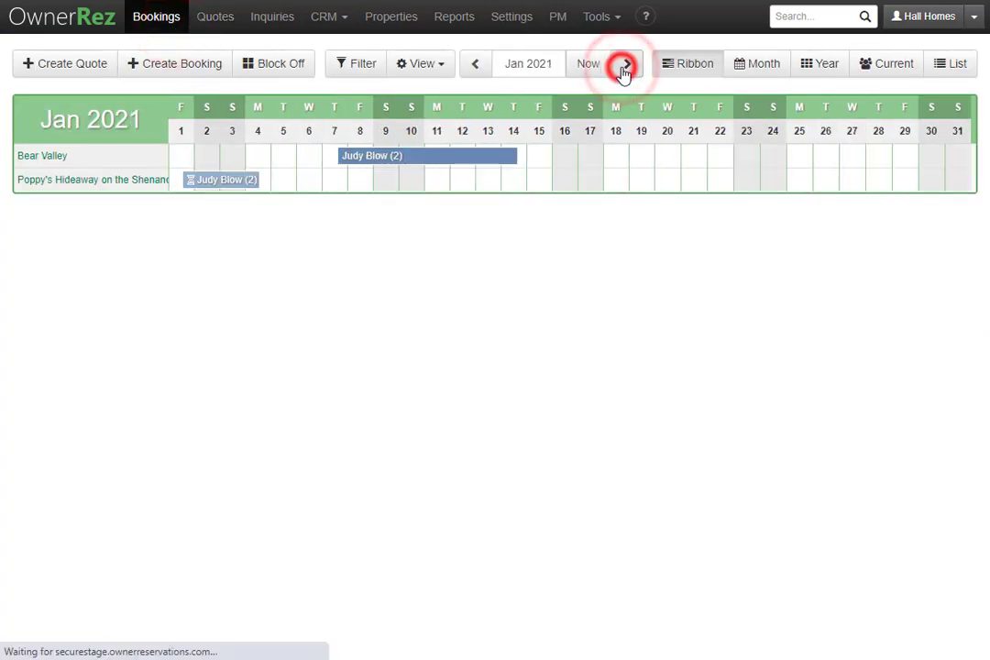
pyautogui.moveTo(440, 158)
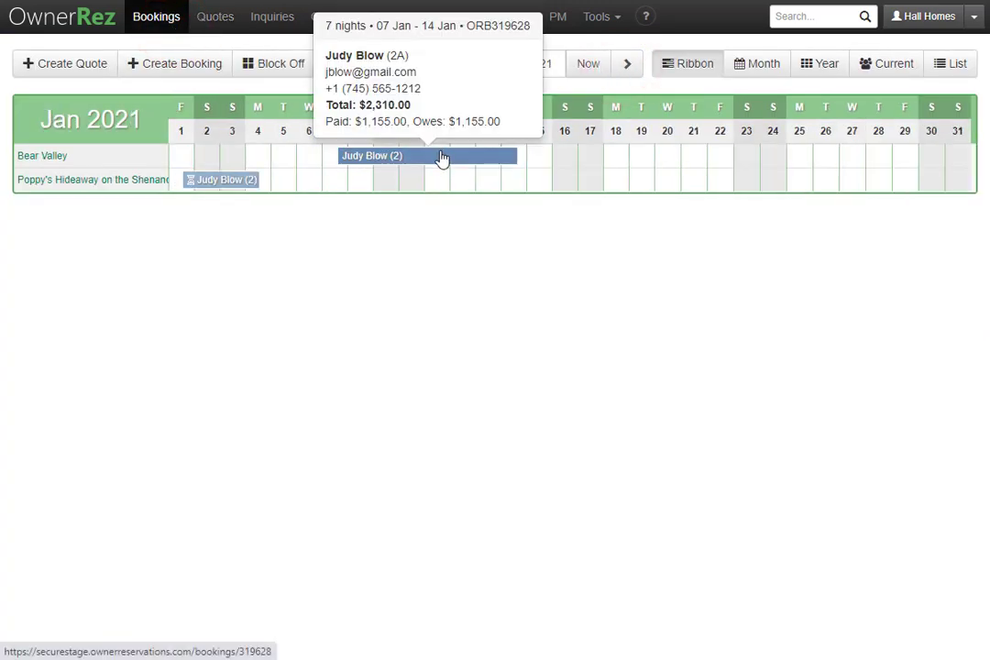
pyautogui.click(441, 157)
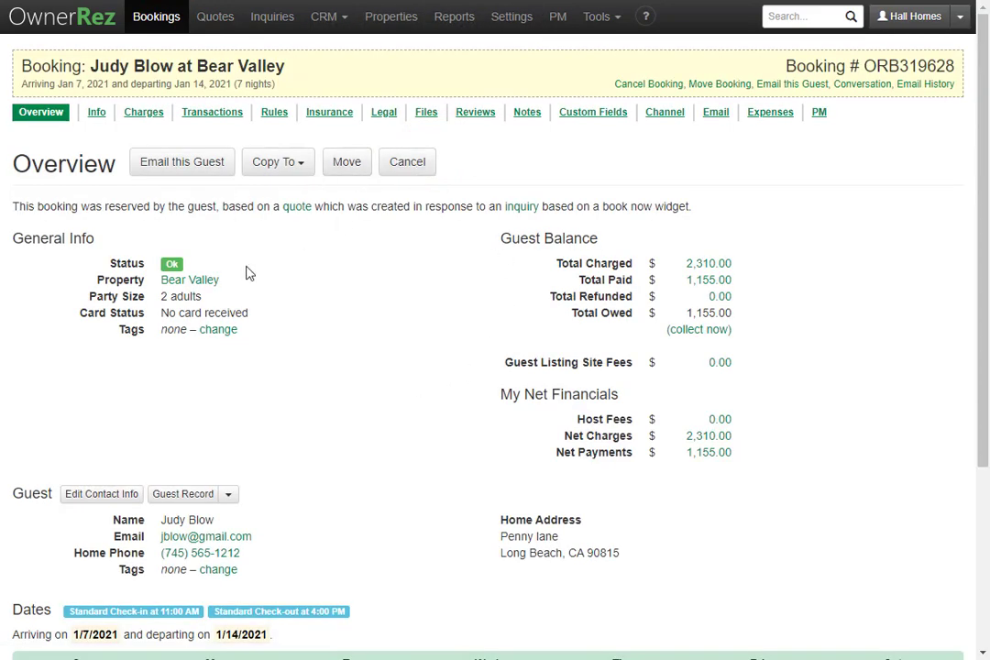
pyautogui.click(229, 112)
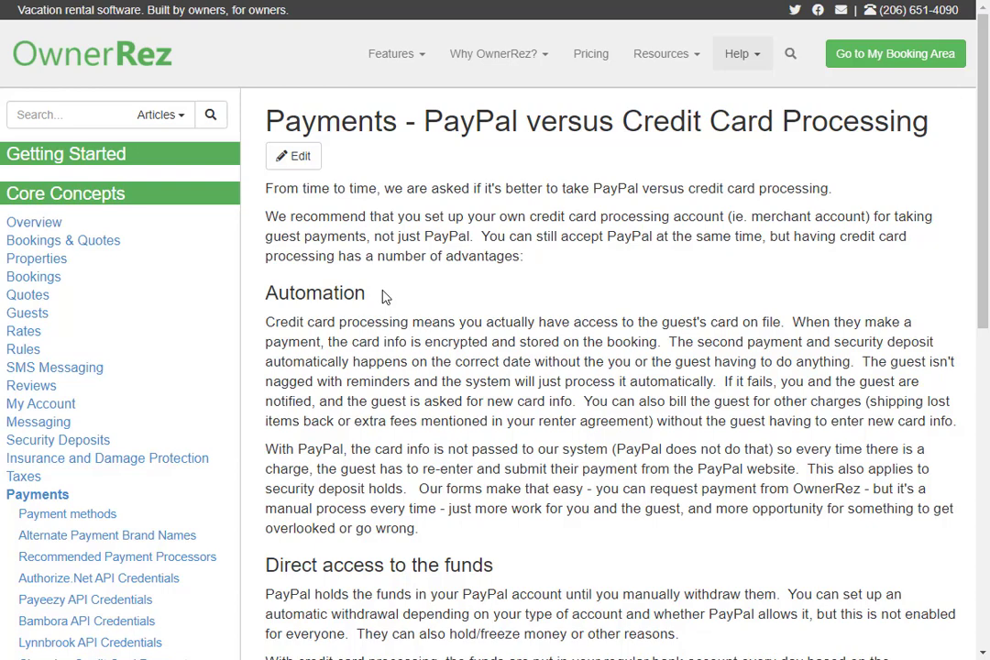
# Step: Read through the help article comparing PayPal with credit card processing
pyautogui.scroll(-5, 384, 296)
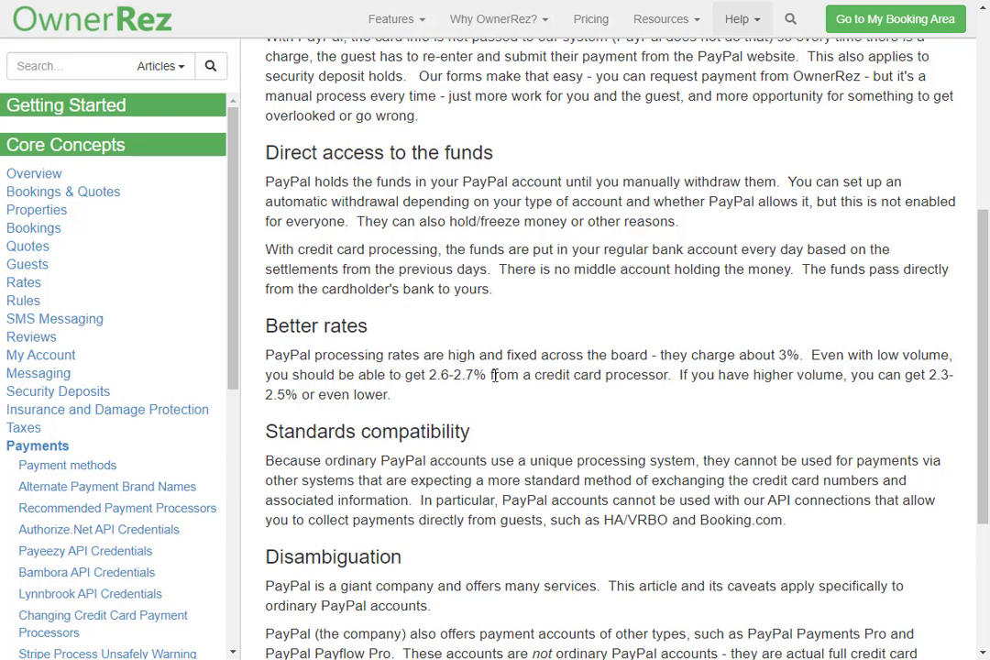
pyautogui.scroll(-3, 600, 390)
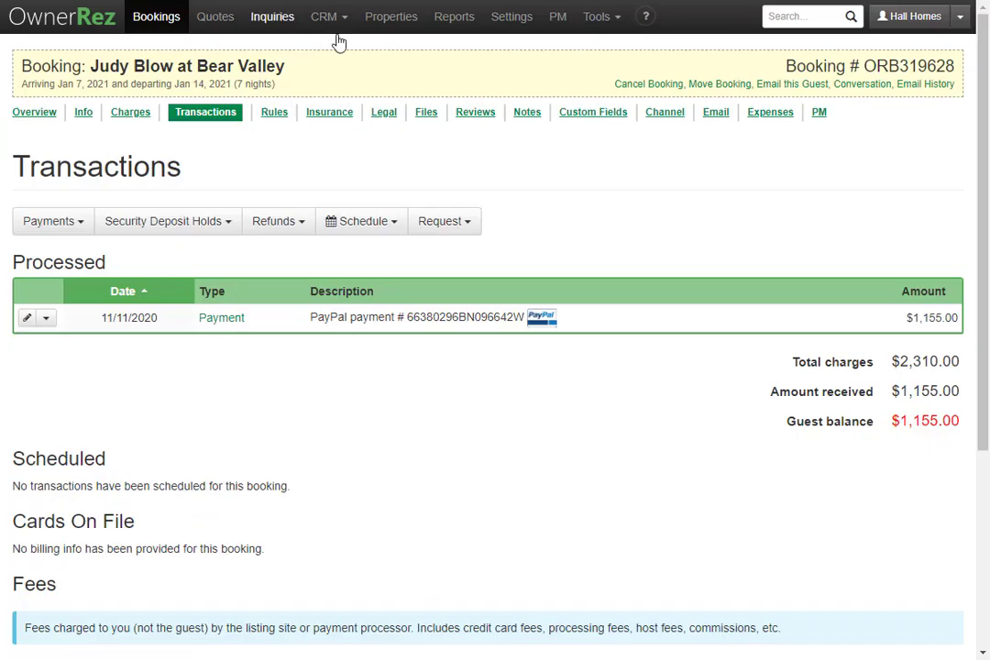
# Step: Go to Settings > Payment Methods and browse connectable gateways like PSiGate, USA ePay and BridgePay
pyautogui.click(508, 20)
pyautogui.scroll(-9, 449, 302)
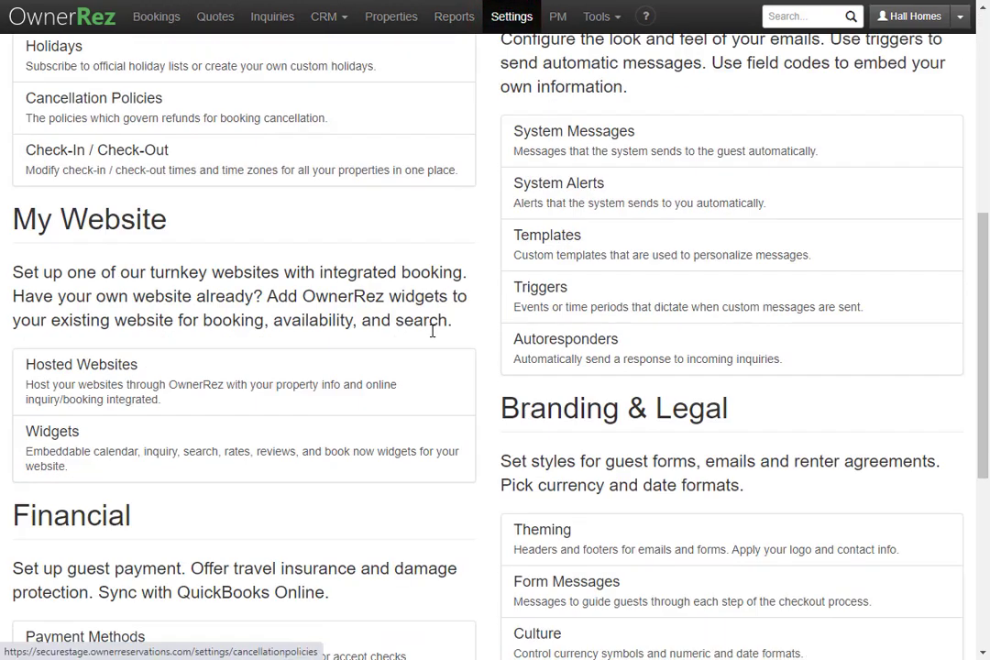
pyautogui.click(322, 396)
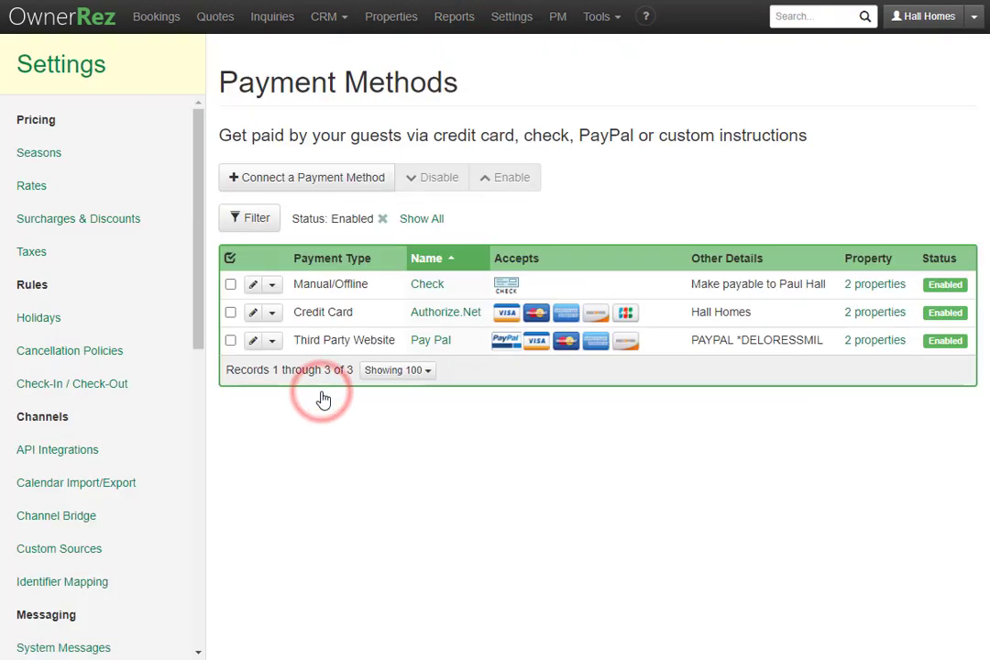
pyautogui.click(354, 179)
pyautogui.scroll(-9, 428, 353)
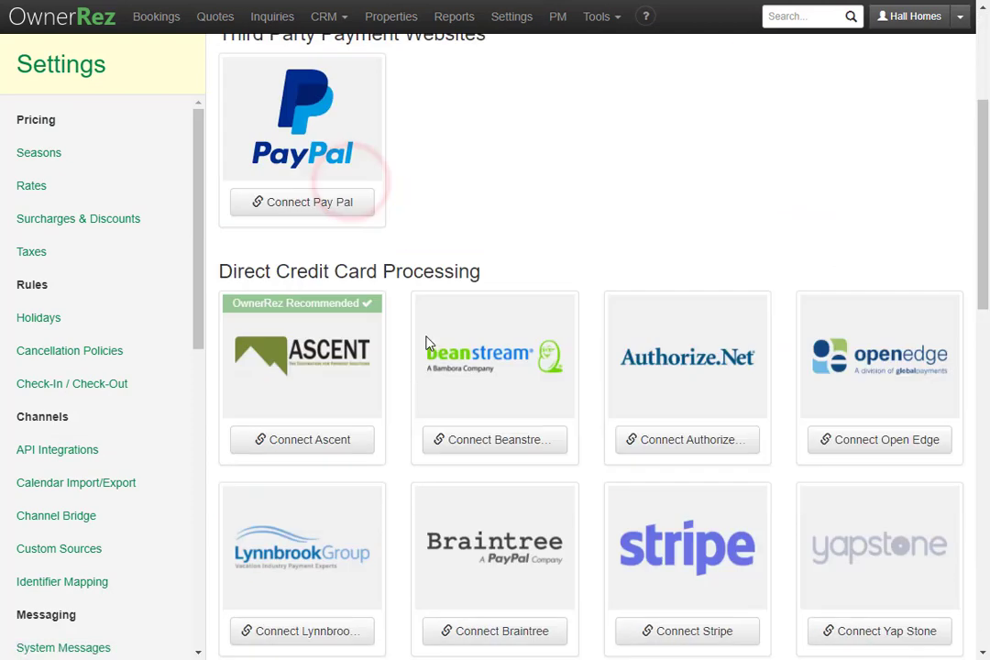
pyautogui.scroll(-2, 429, 359)
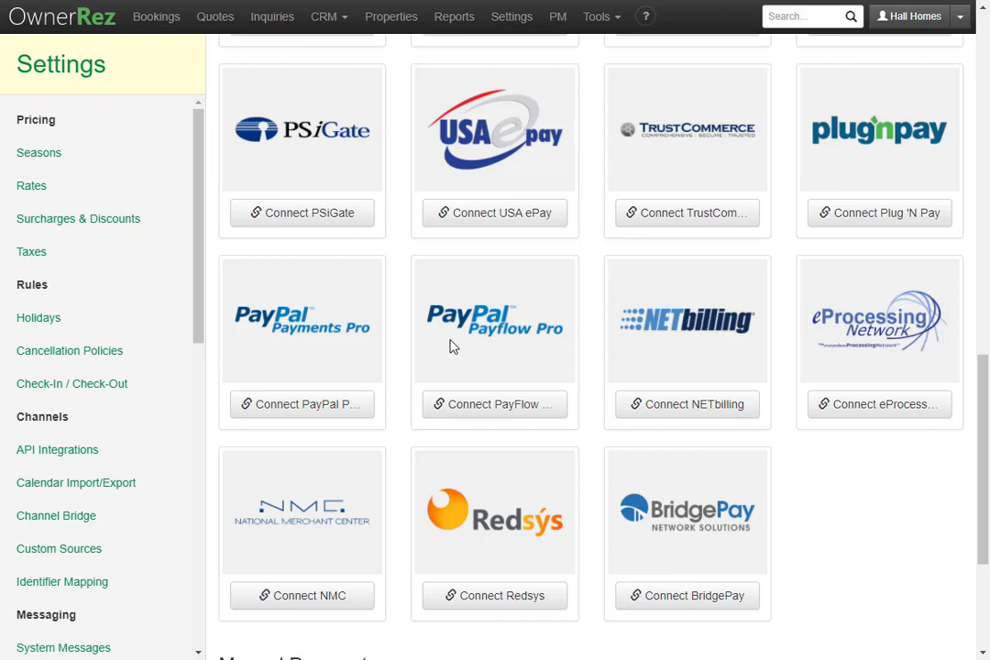
# Step: Open the Poppy's Hideaway booking's transactions, then its emails with the payment and deposit reminders
pyautogui.click(166, 20)
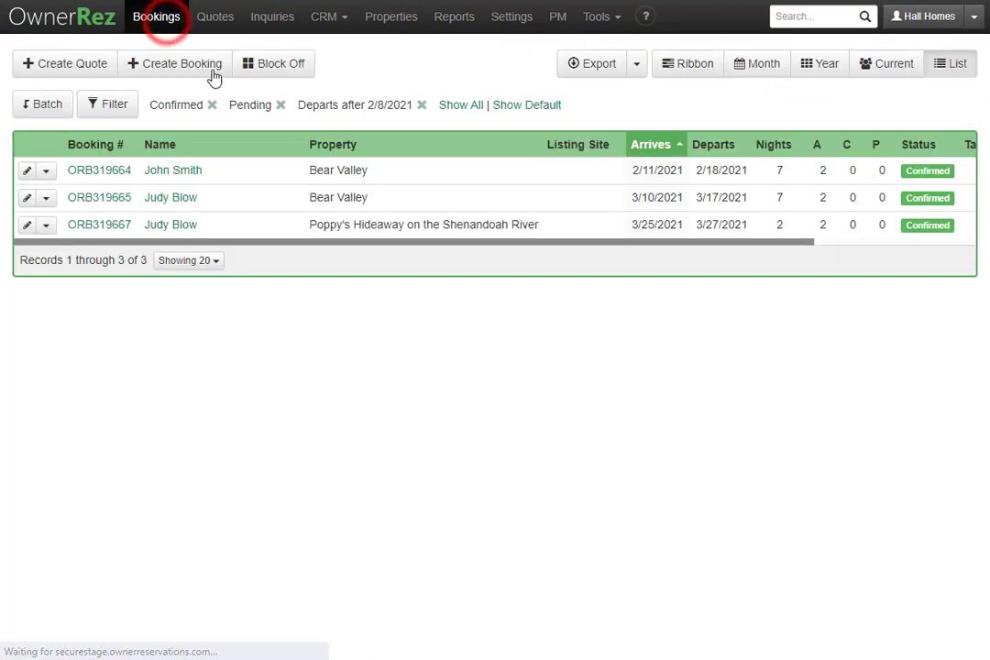
pyautogui.click(457, 230)
pyautogui.click(220, 115)
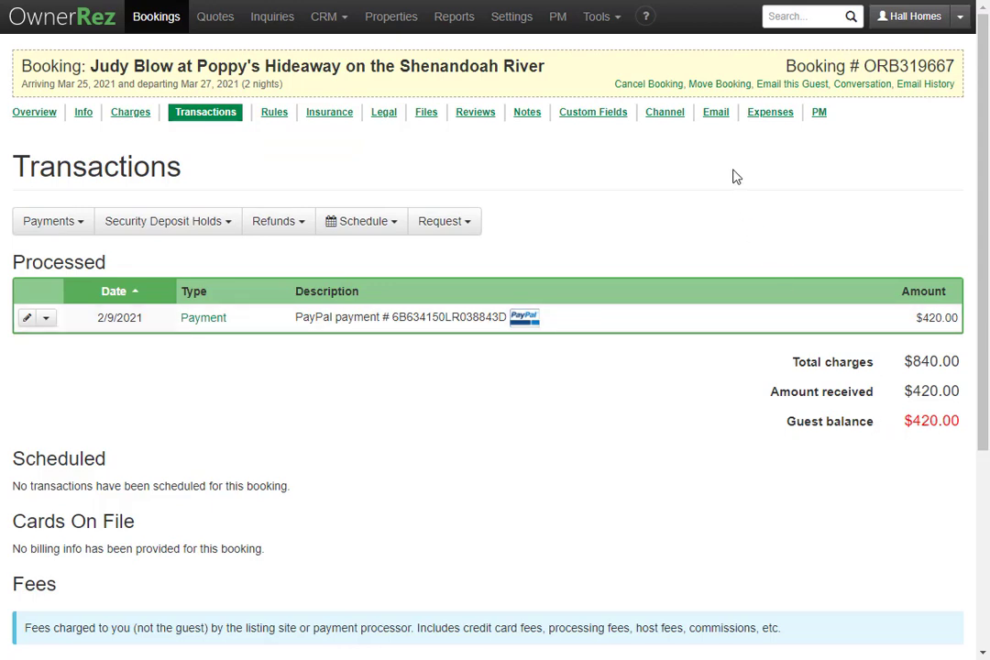
pyautogui.click(710, 121)
pyautogui.scroll(-5, 575, 317)
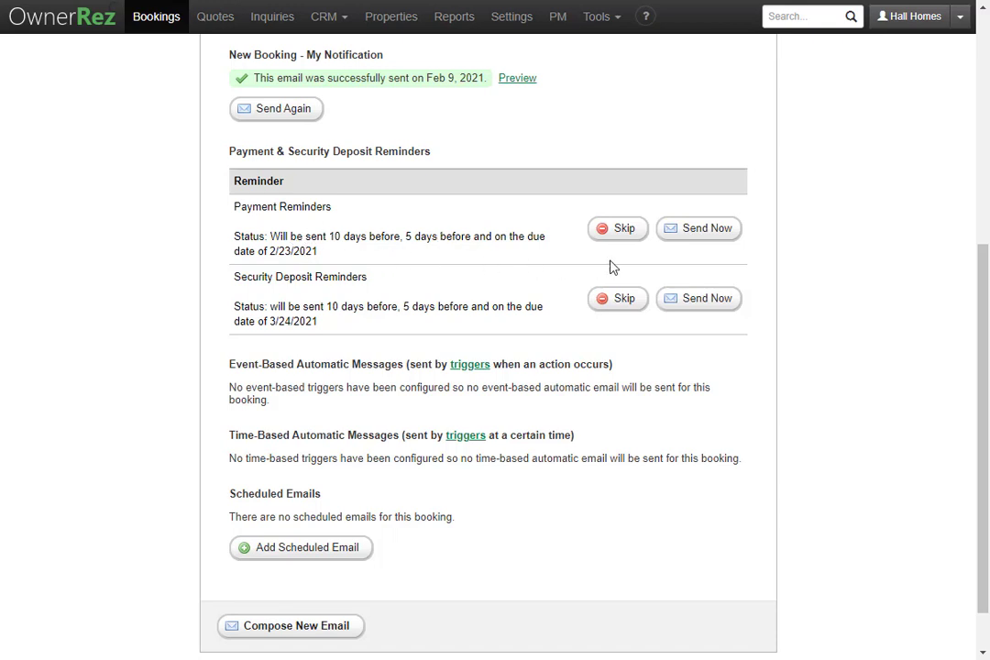
# Step: Compose the payment reminder email and follow its 'Payment form for Booking' link
pyautogui.click(702, 235)
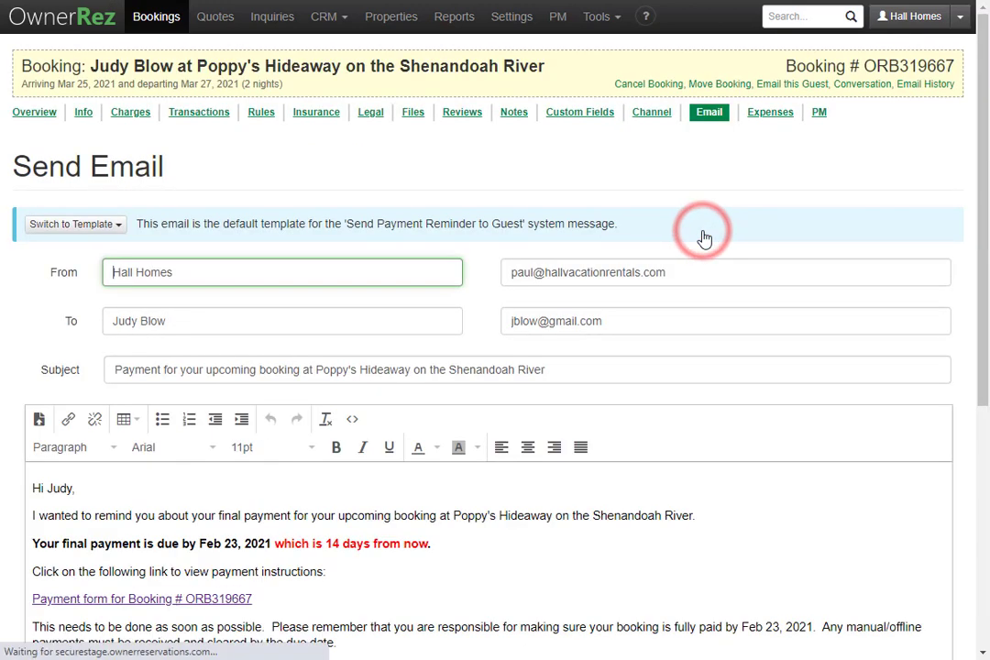
pyautogui.scroll(-3, 702, 237)
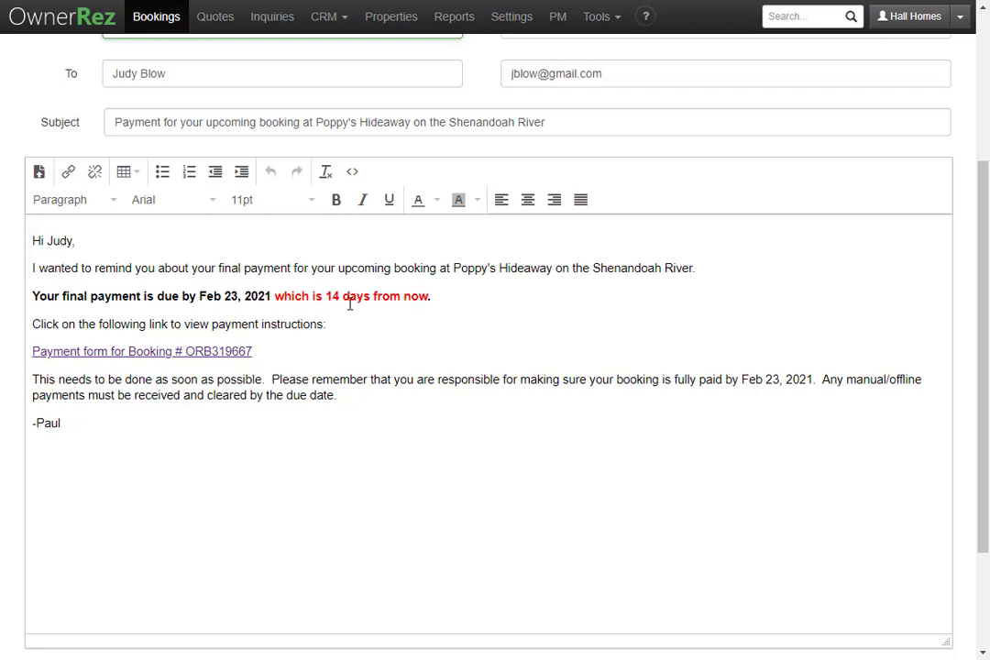
pyautogui.tripleClick(168, 351)
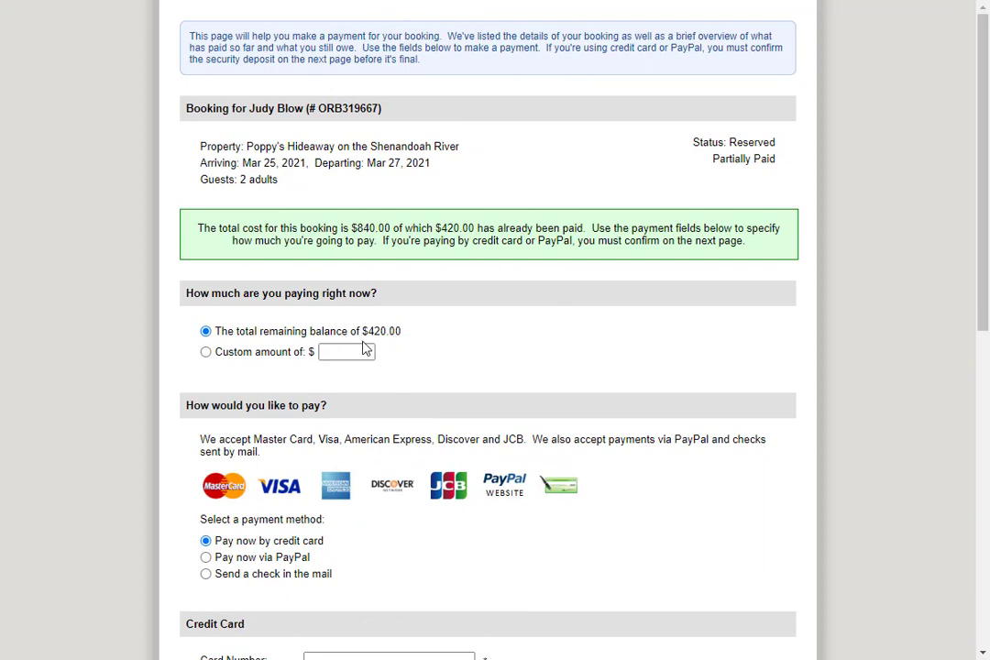
# Step: Choose 'Pay now via PayPal' for the $420.00 balance and check out with PayPal
pyautogui.scroll(-3, 425, 353)
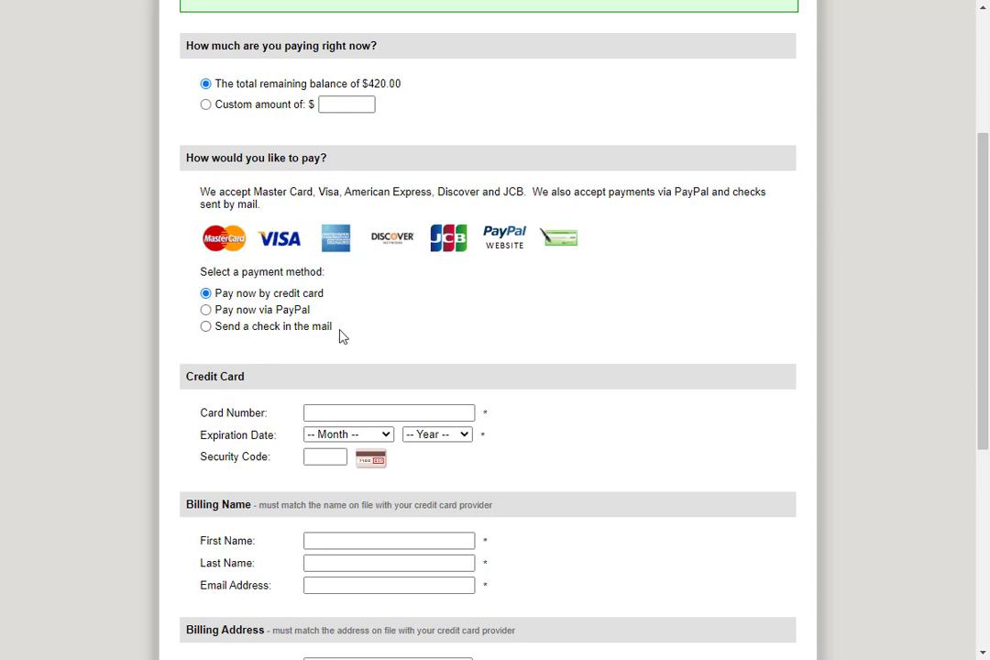
pyautogui.click(206, 311)
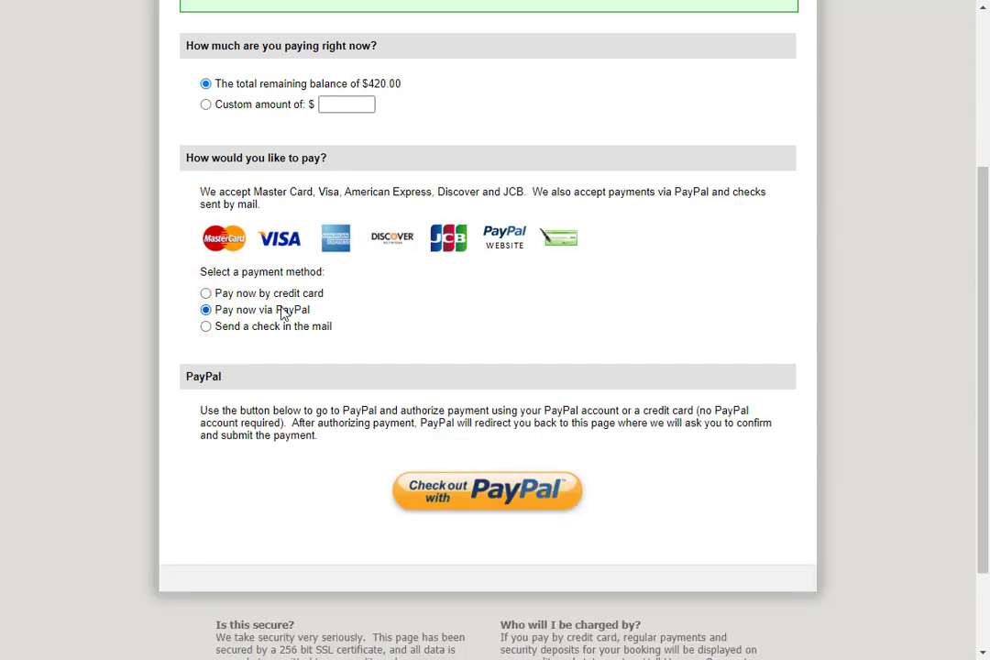
pyautogui.click(486, 496)
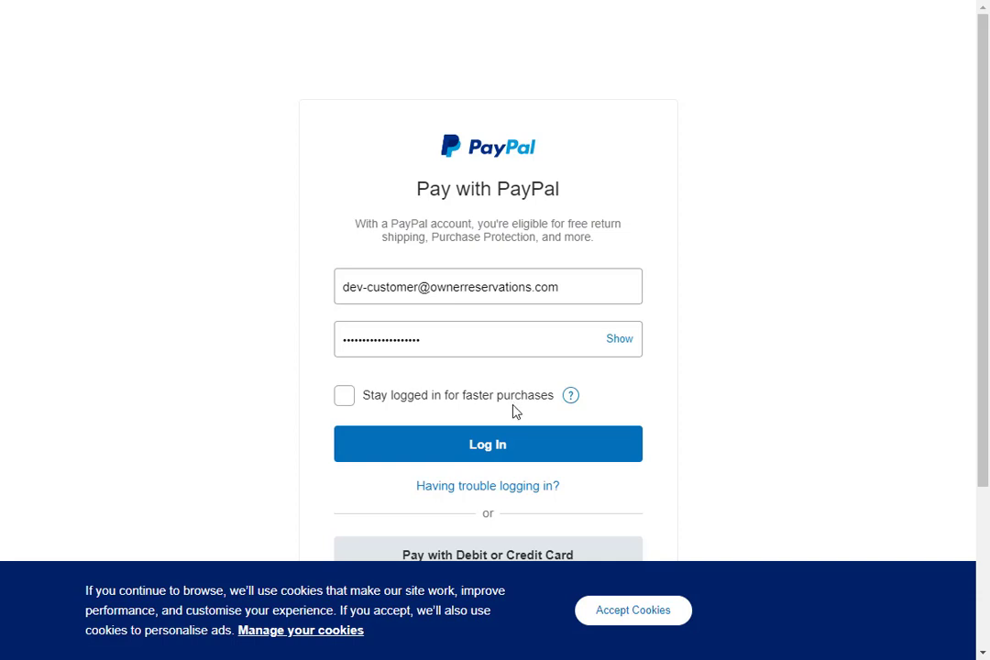
# Step: Log in to PayPal and approve paying $420.00 from the PayPal balance
pyautogui.click(520, 452)
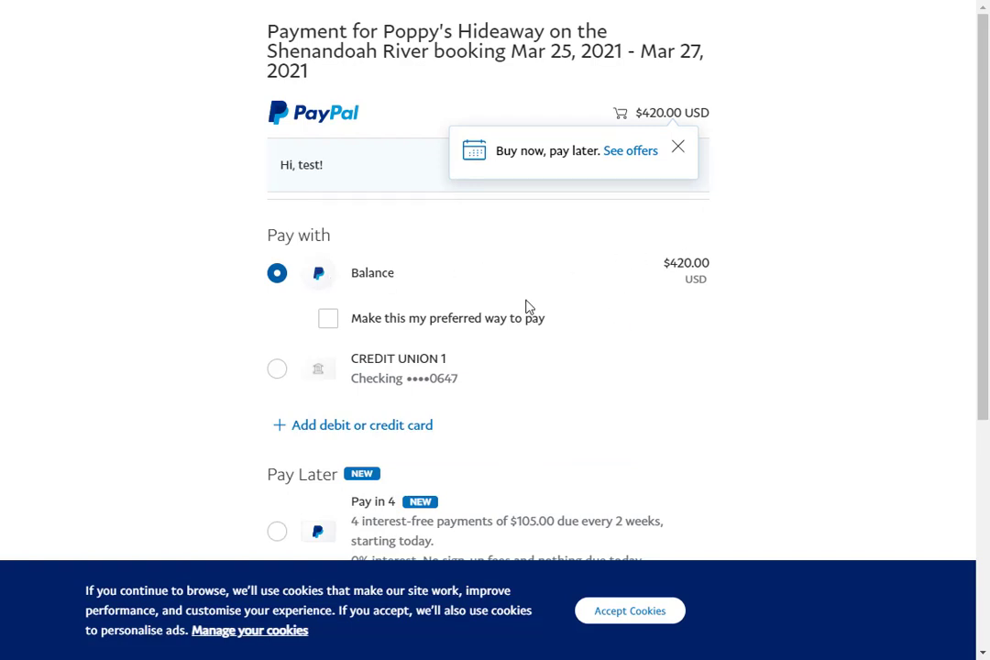
pyautogui.scroll(-2, 527, 311)
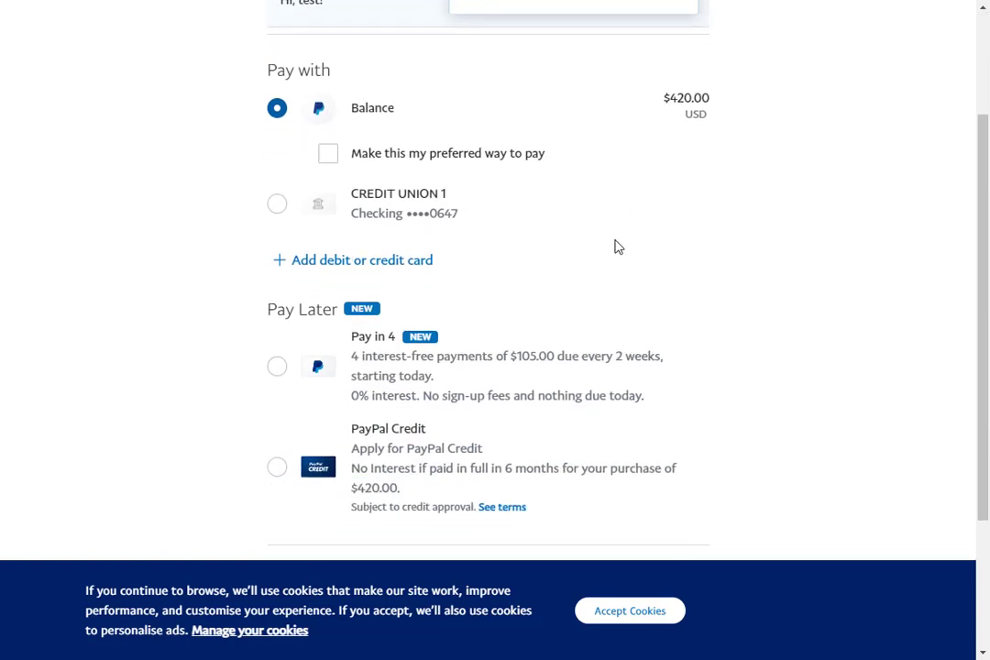
pyautogui.scroll(-3, 617, 247)
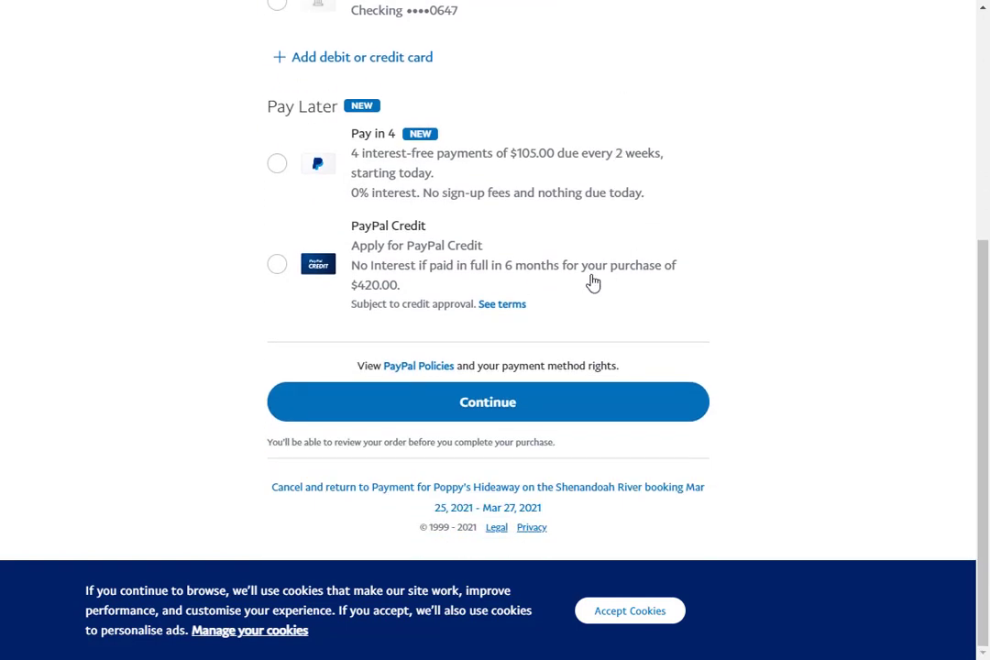
pyautogui.click(513, 409)
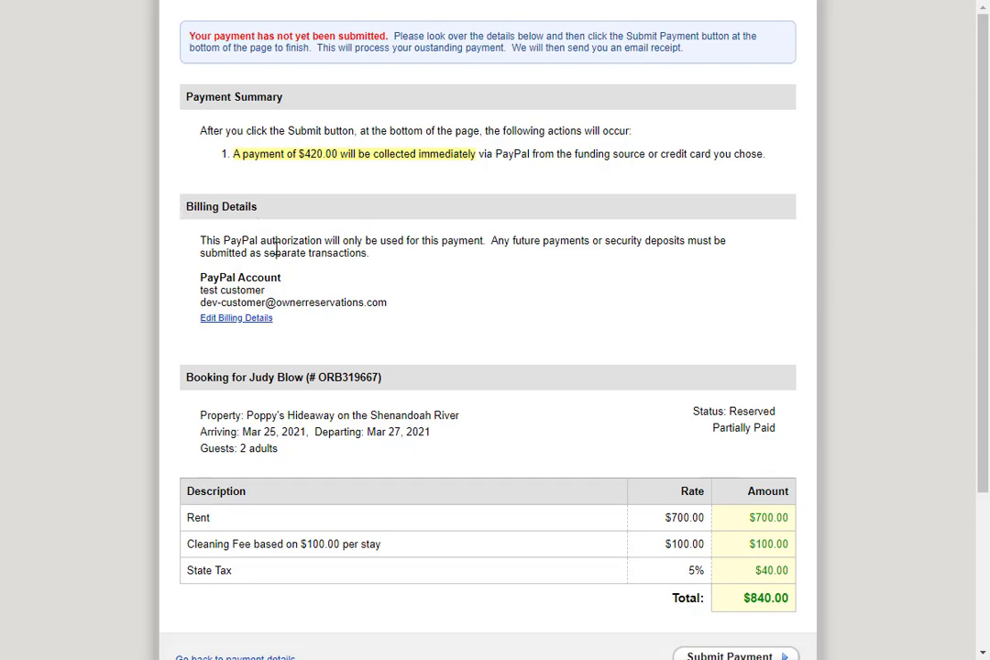
# Step: Submit the $420.00 PayPal payment from the final review page
pyautogui.scroll(-1, 562, 465)
pyautogui.scroll(-2, 562, 465)
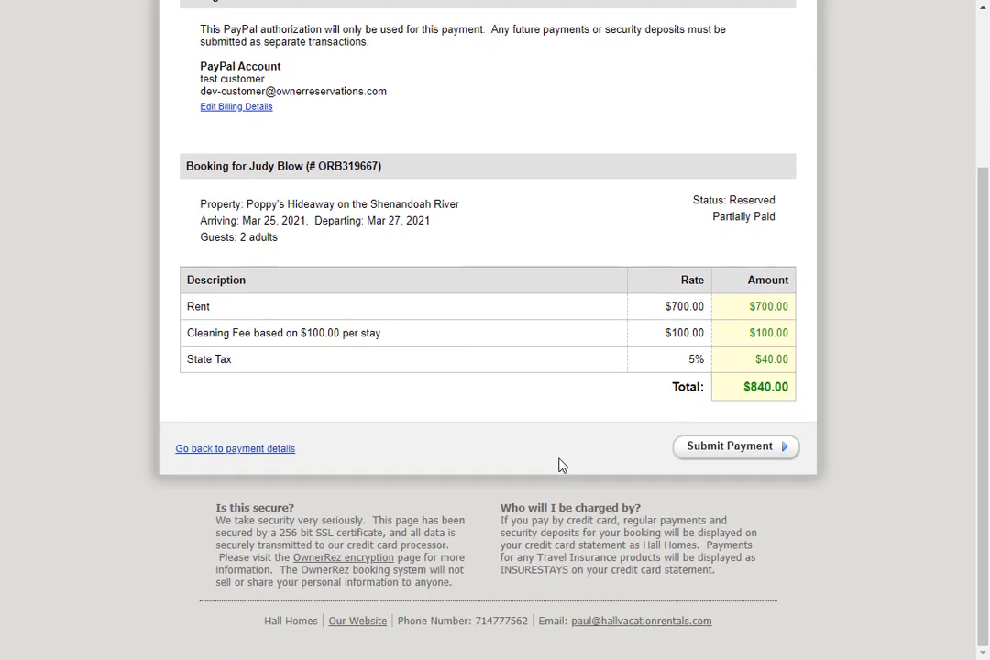
pyautogui.click(722, 455)
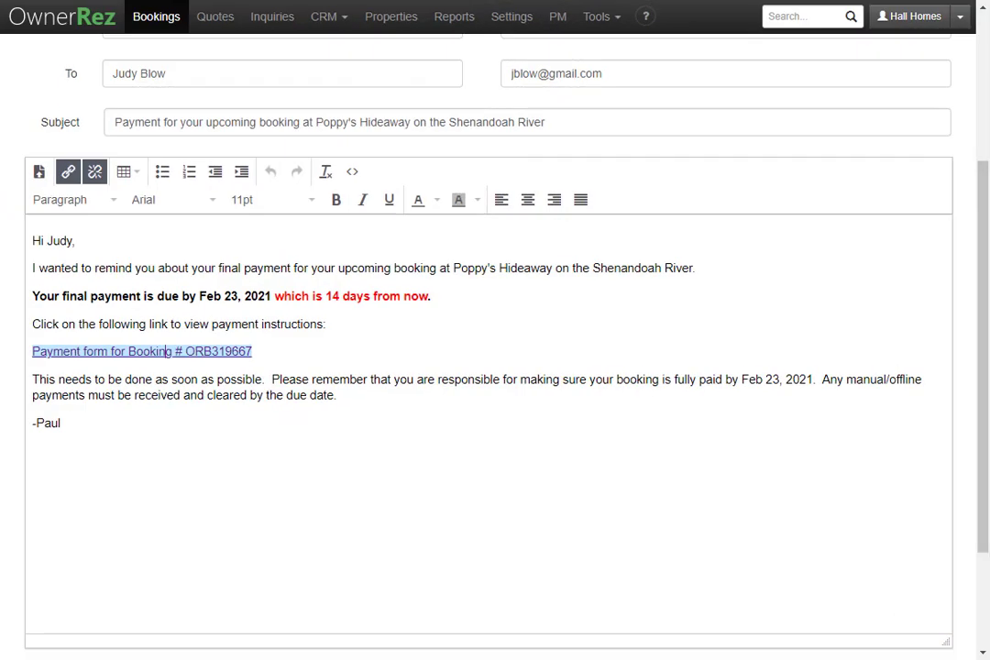
# Step: Check Poppy's Hideaway transactions: two $420.00 PayPal payments, leaving a $0.00 guest balance
pyautogui.click(158, 18)
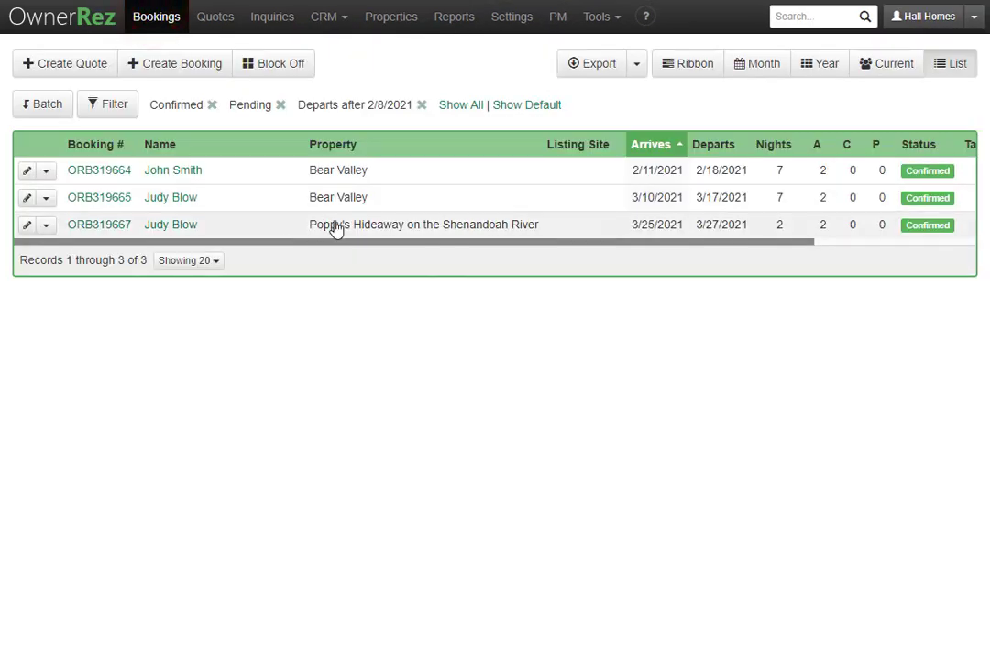
pyautogui.click(403, 225)
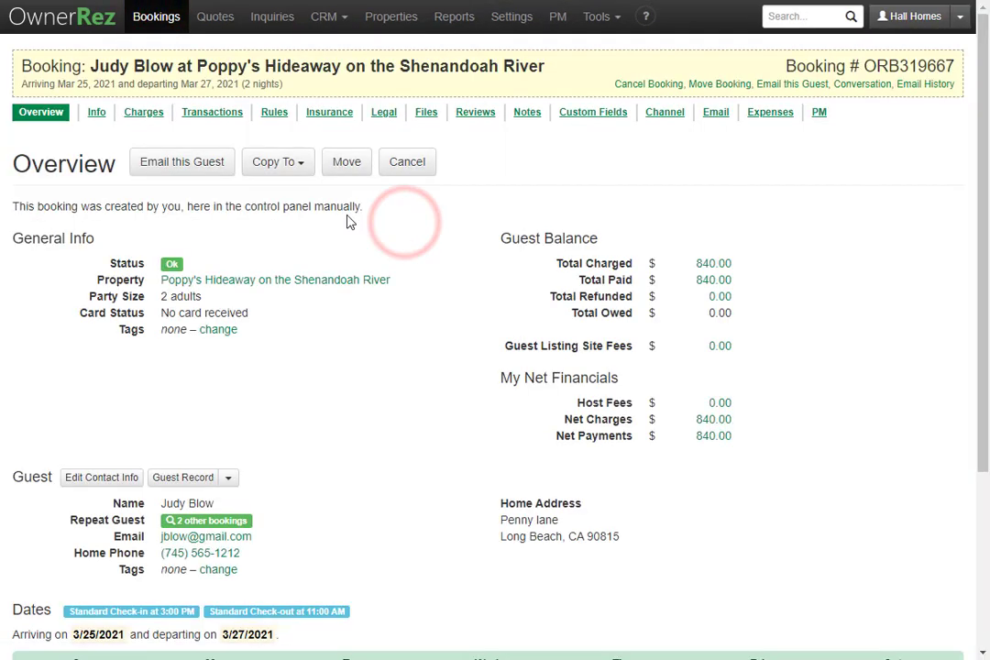
pyautogui.click(217, 112)
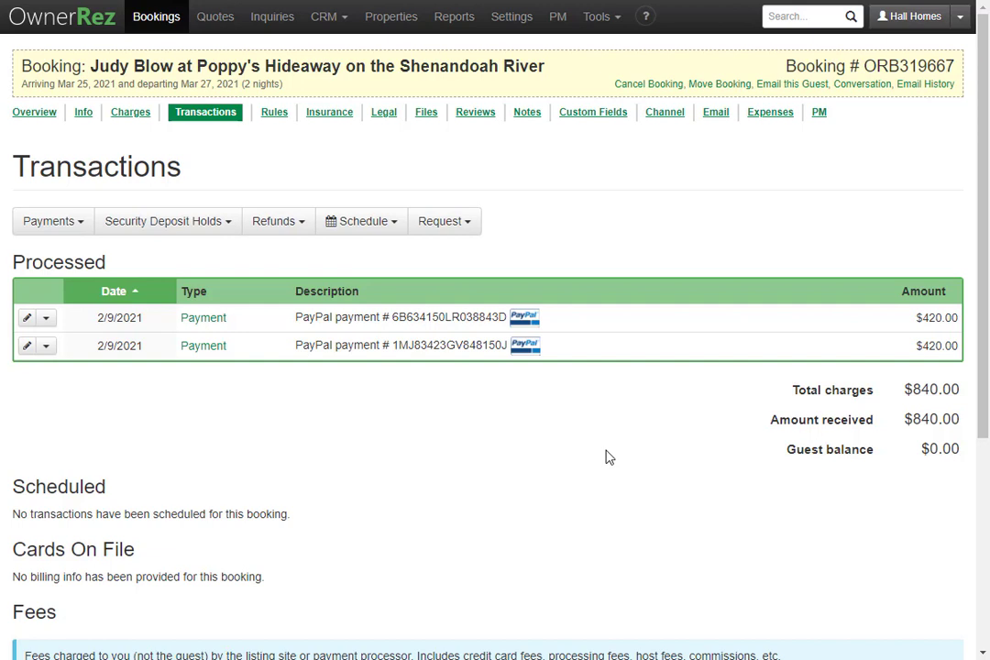
pyautogui.click(468, 227)
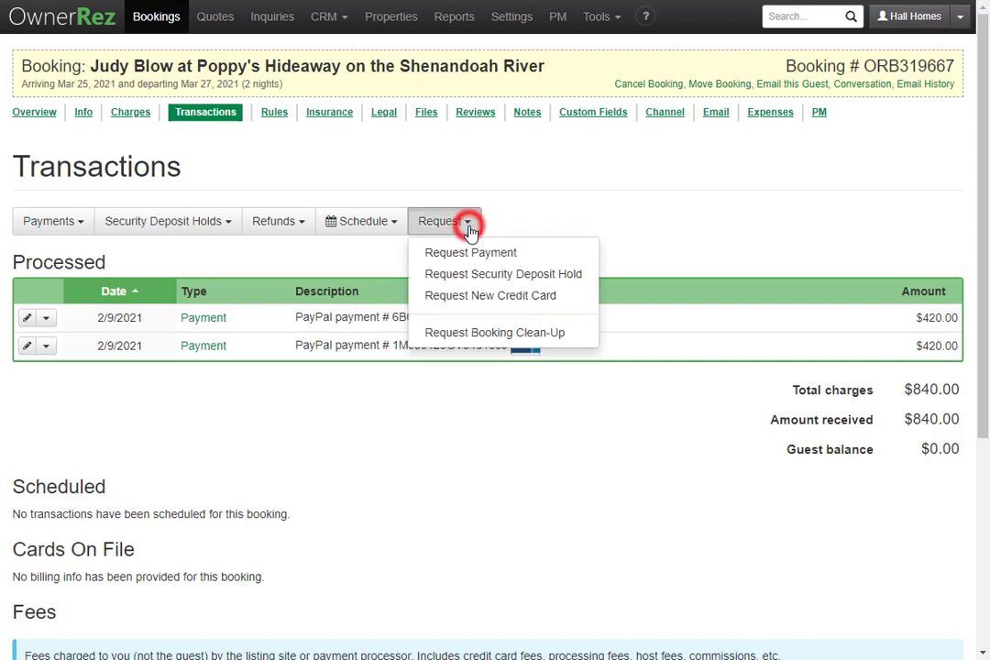
# Step: Request payment of whatever is currently due and compose an email with the secure payment link
pyautogui.click(525, 253)
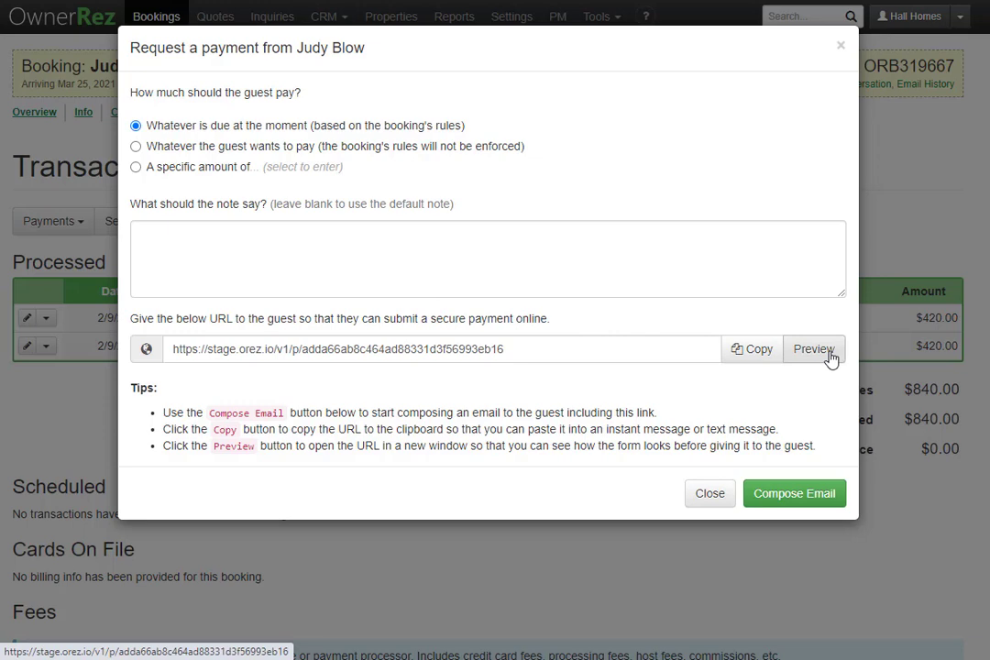
pyautogui.click(767, 493)
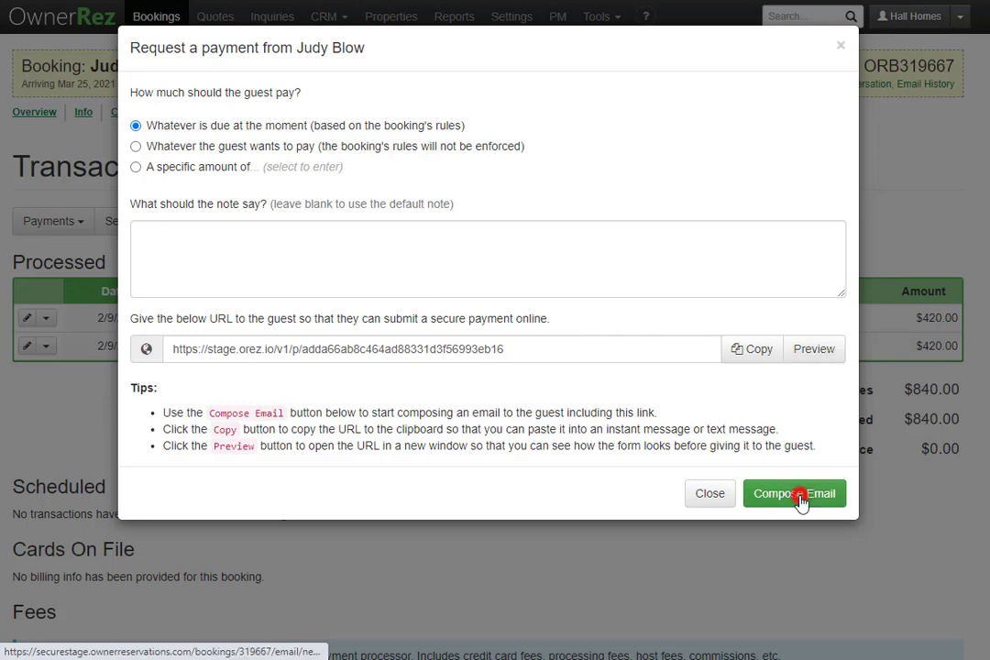